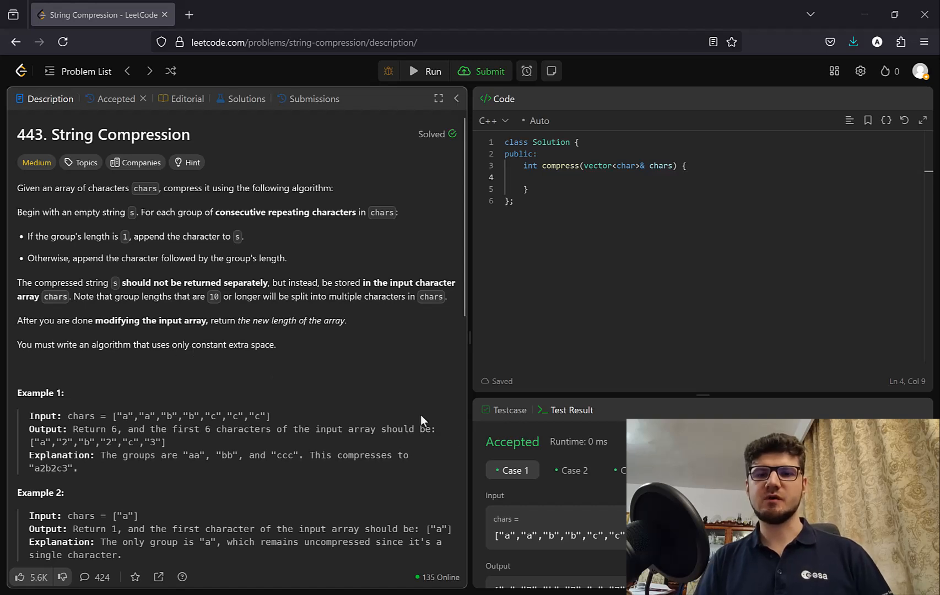
# Switch to Whiteboard and pick the red pen to underline the output lengths 6 and 1
pyautogui.hotkey('alt', 'Tab')
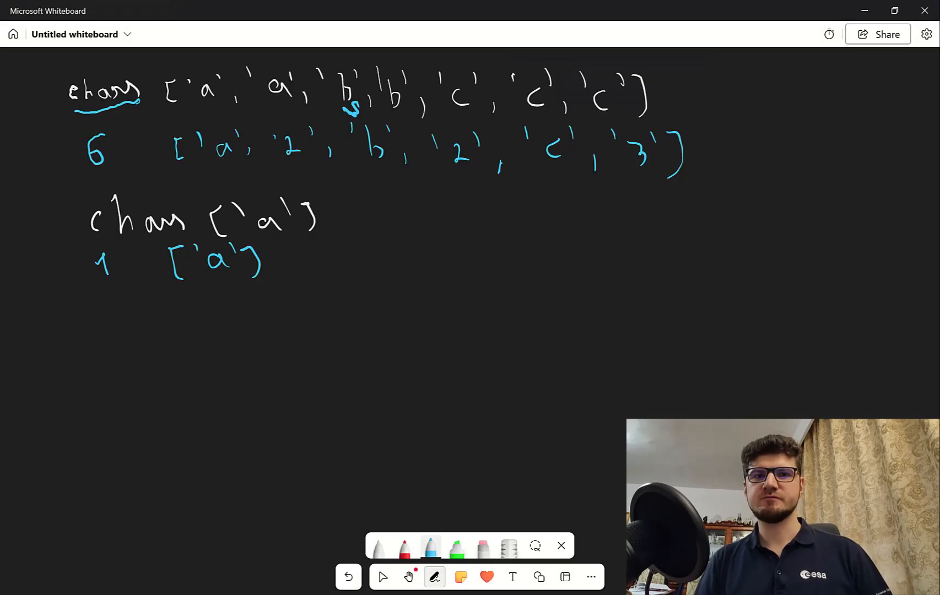
pyautogui.press('Escape')
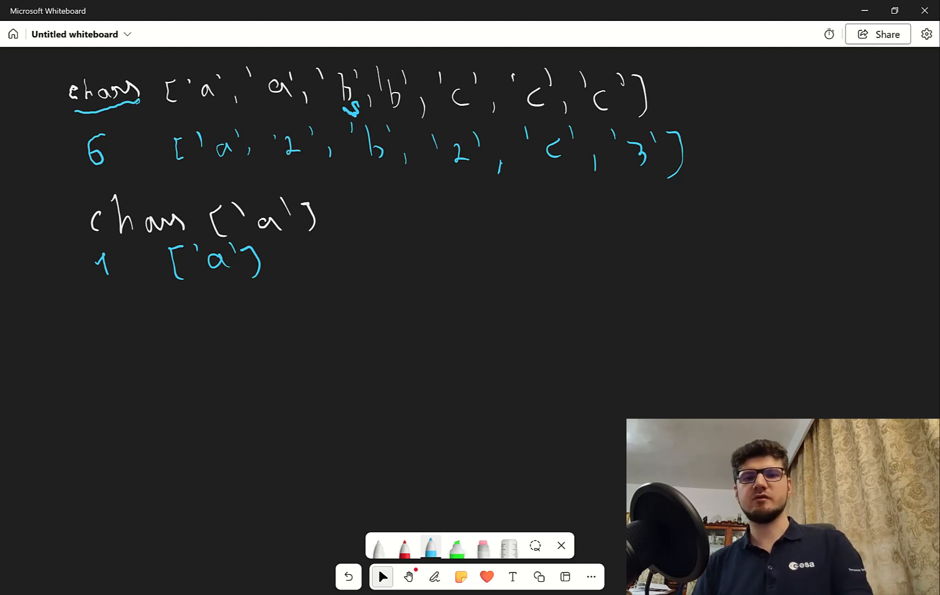
pyautogui.click(404, 546)
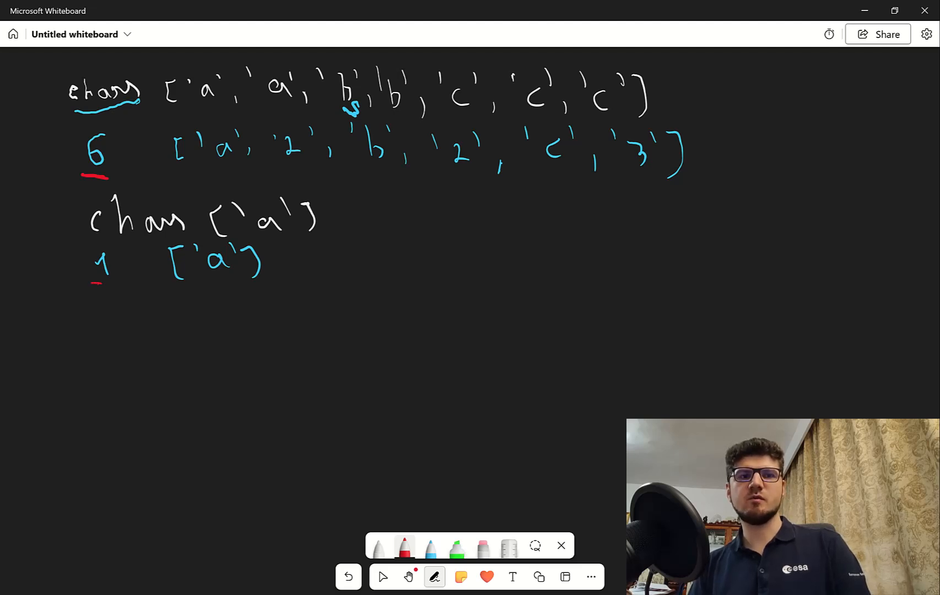
# Thicken the red underline under 1, then write len ← 0 in blue below the second example
pyautogui.moveTo(118, 285); pyautogui.dragTo(92, 288)
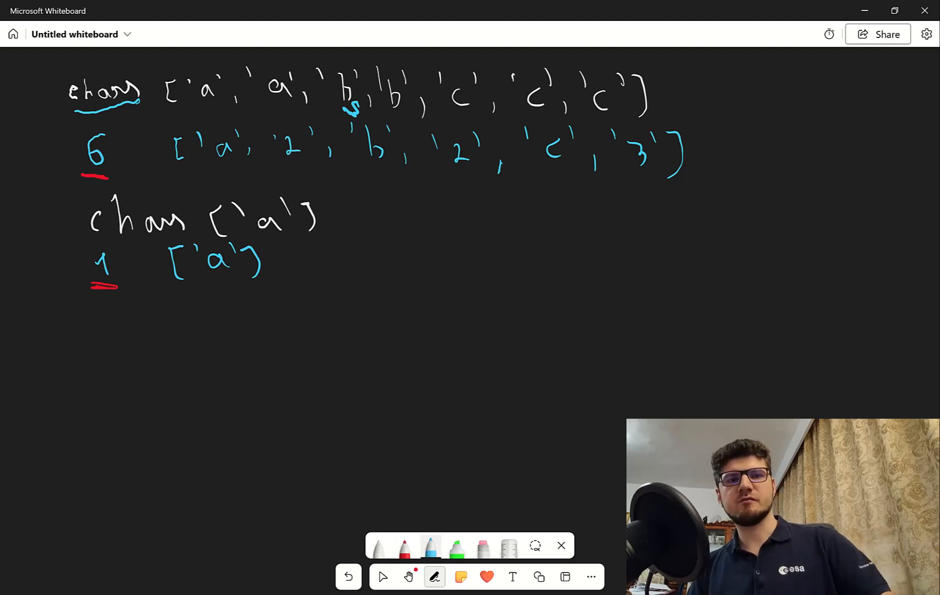
pyautogui.moveTo(55, 335)
pyautogui.mouseDown()
pyautogui.moveTo(58, 302)
pyautogui.moveTo(74, 327)
pyautogui.moveTo(156, 313)
pyautogui.mouseUp()
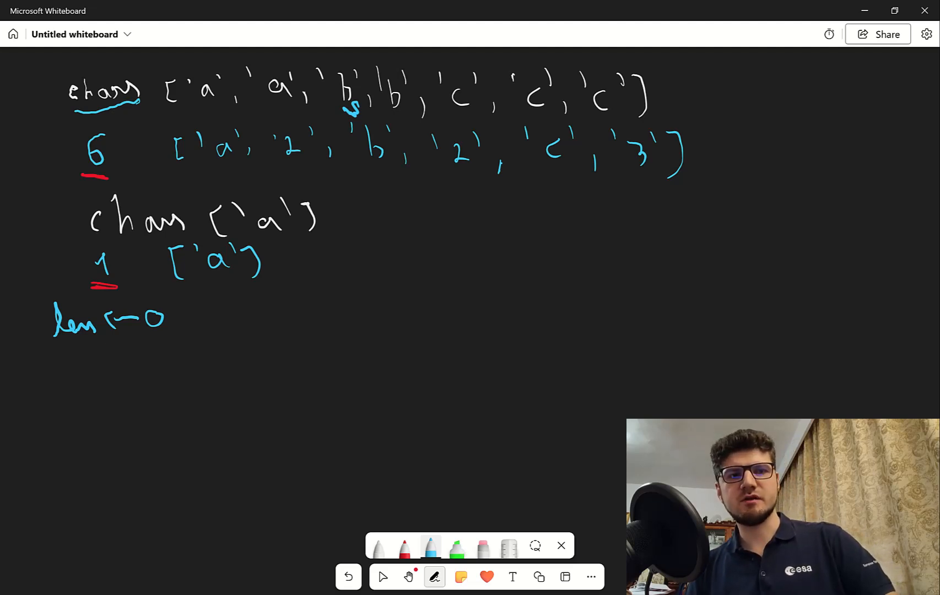
# Write i ← 0 and j ← i+1 in blue under the len line
pyautogui.moveTo(73, 351)
pyautogui.mouseDown()
pyautogui.moveTo(79, 363)
pyautogui.moveTo(132, 355)
pyautogui.moveTo(108, 361)
pyautogui.moveTo(149, 347)
pyautogui.mouseUp()
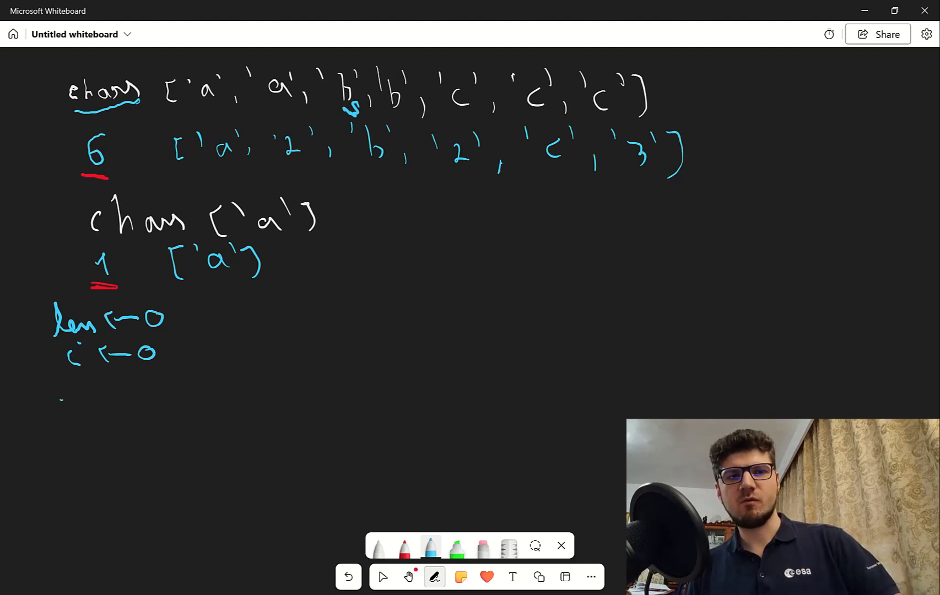
pyautogui.moveTo(64, 390); pyautogui.dragTo(68, 401)
pyautogui.moveTo(72, 401)
pyautogui.mouseDown()
pyautogui.moveTo(73, 421)
pyautogui.moveTo(99, 394)
pyautogui.moveTo(150, 391)
pyautogui.mouseUp()
pyautogui.moveTo(139, 381); pyautogui.dragTo(175, 395)
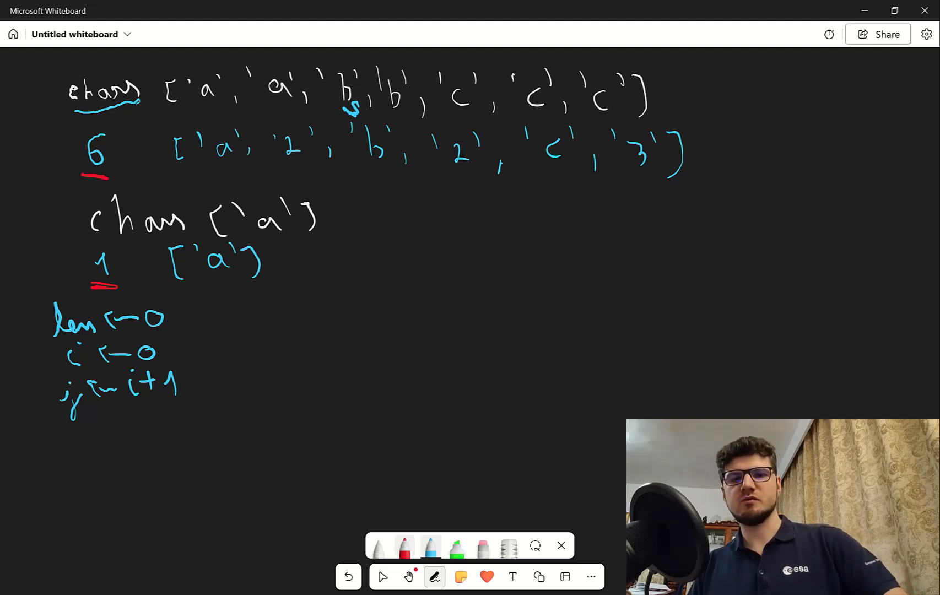
# Cross out j's i+1 in red and write its new value 2 in blue
pyautogui.click(404, 547)
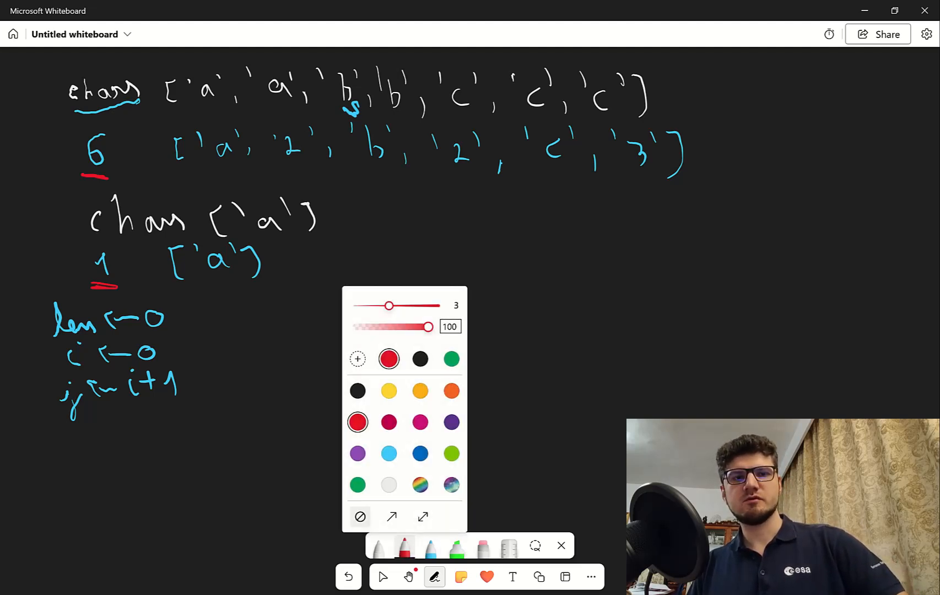
pyautogui.moveTo(136, 368)
pyautogui.mouseDown()
pyautogui.moveTo(170, 395)
pyautogui.moveTo(177, 366)
pyautogui.moveTo(167, 382)
pyautogui.mouseUp()
pyautogui.press('Escape')
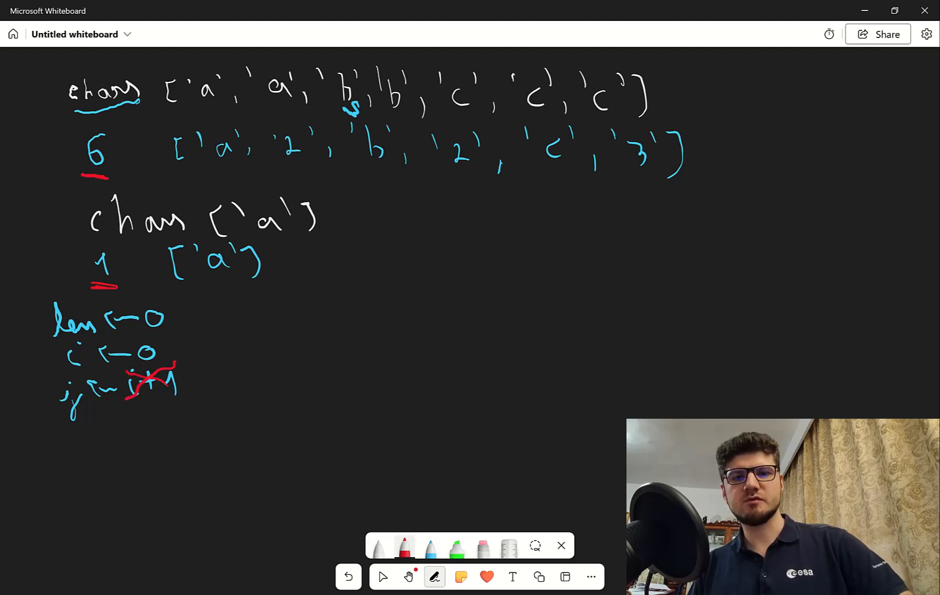
pyautogui.press('Escape')
pyautogui.hotkey('alt', 'w')
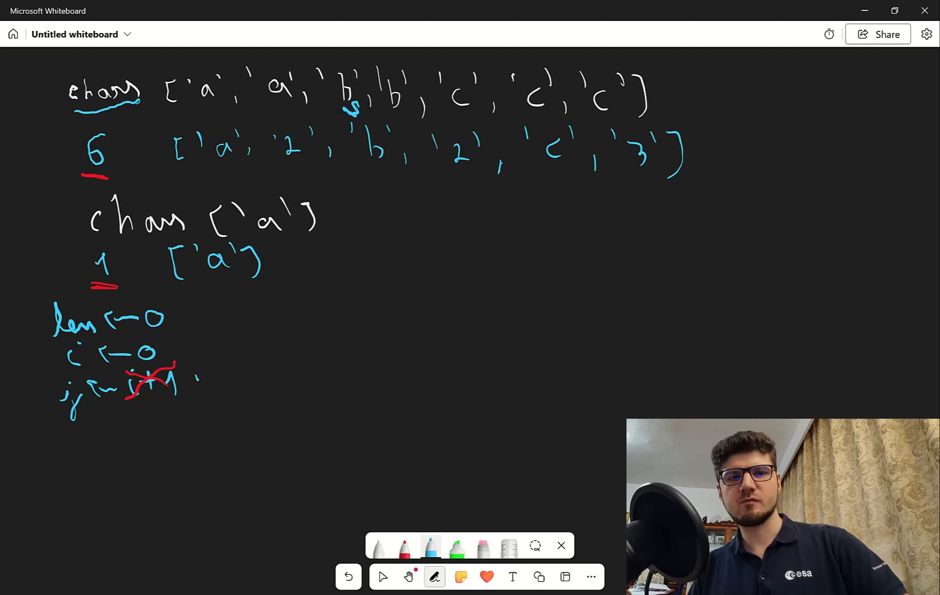
pyautogui.moveTo(196, 370); pyautogui.dragTo(227, 403)
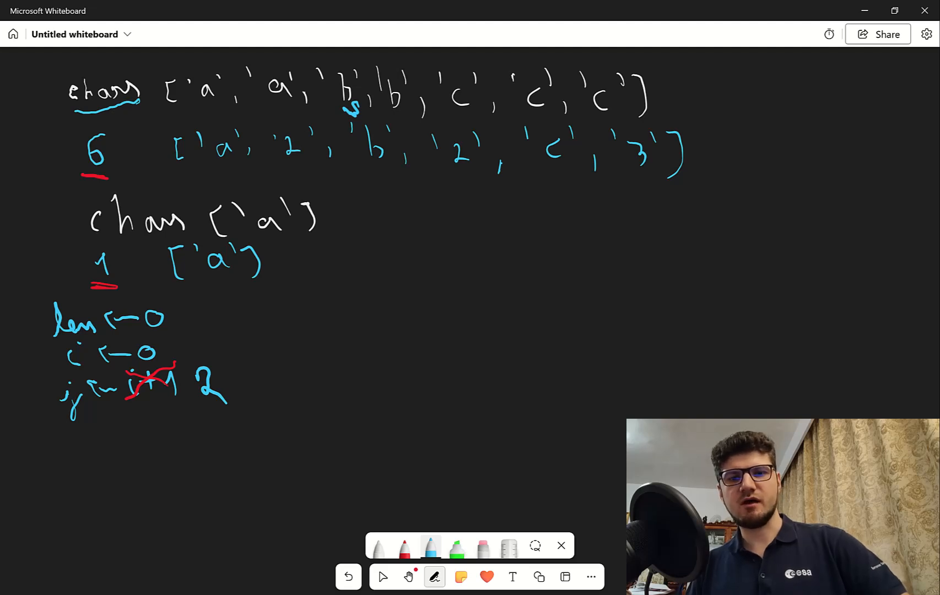
# Cross out len's 0 in red, mark the output's first 'a', and write len's new value 1
pyautogui.click(404, 547)
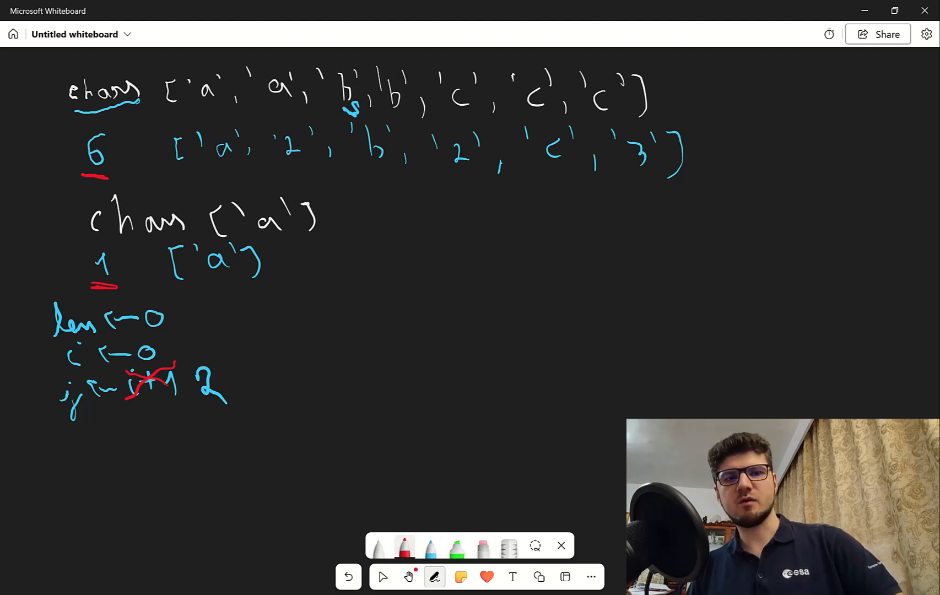
pyautogui.moveTo(158, 302)
pyautogui.mouseDown()
pyautogui.moveTo(156, 334)
pyautogui.moveTo(170, 329)
pyautogui.mouseUp()
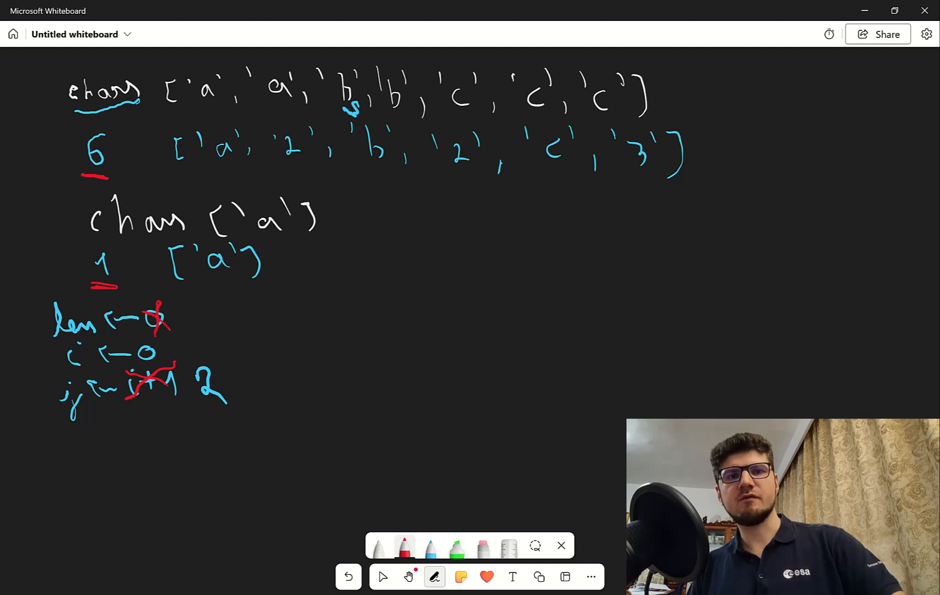
pyautogui.moveTo(234, 166); pyautogui.dragTo(207, 180)
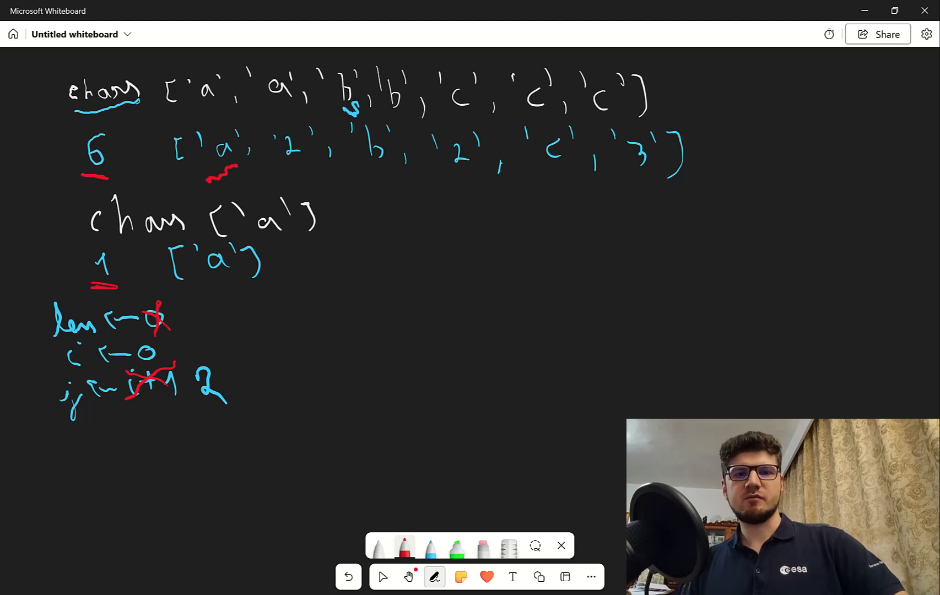
pyautogui.click(430, 547)
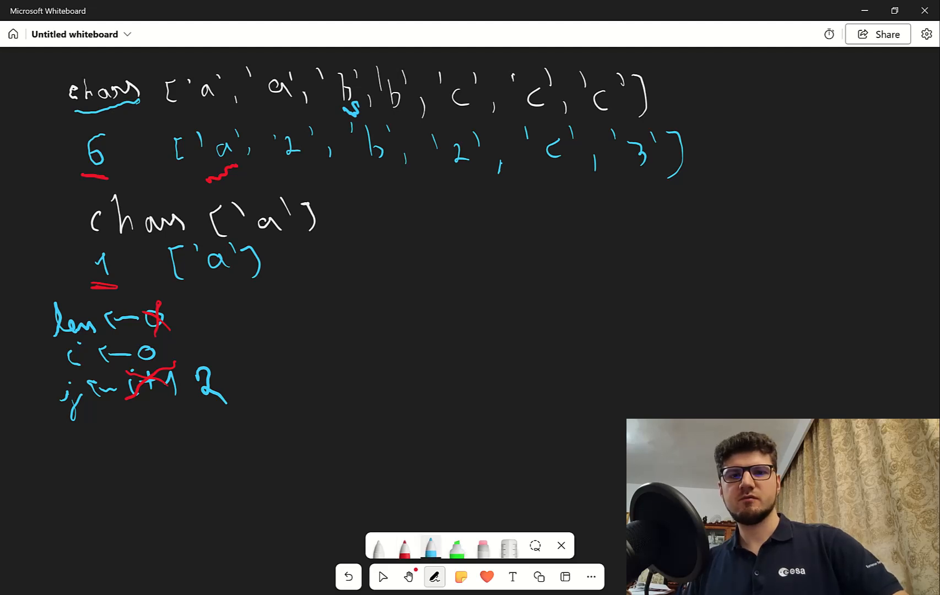
pyautogui.moveTo(185, 314); pyautogui.dragTo(196, 332)
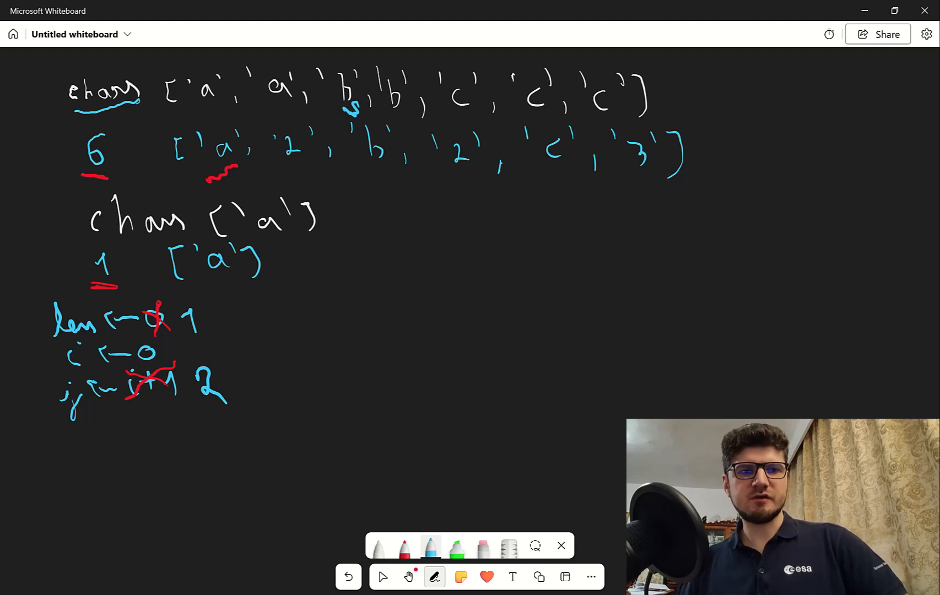
# Write a new blue line diff ← j − i ← 2 below the j line
pyautogui.moveTo(64, 454)
pyautogui.mouseDown()
pyautogui.moveTo(60, 467)
pyautogui.moveTo(95, 483)
pyautogui.mouseUp()
pyautogui.moveTo(97, 438)
pyautogui.mouseDown()
pyautogui.moveTo(106, 485)
pyautogui.moveTo(112, 461)
pyautogui.moveTo(139, 481)
pyautogui.mouseUp()
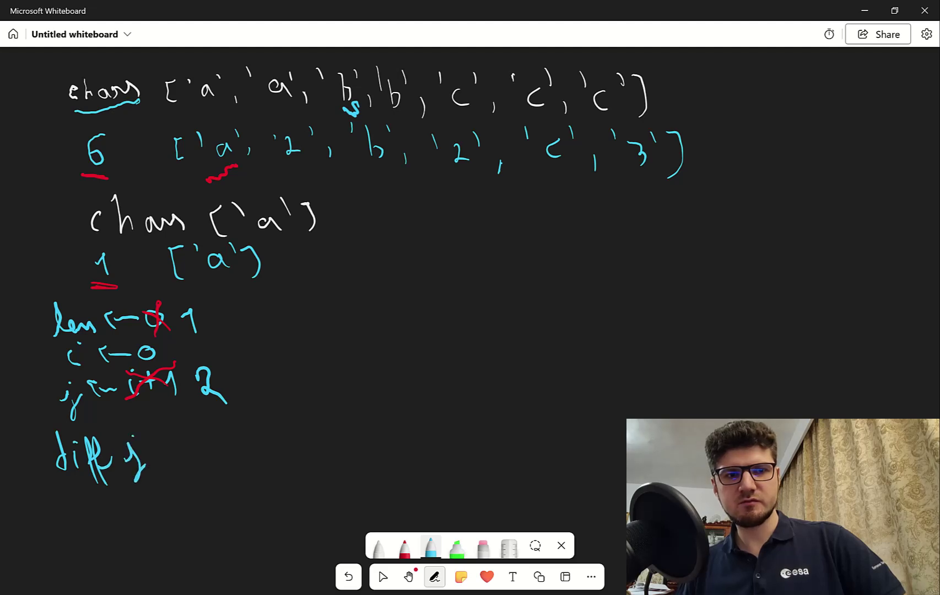
pyautogui.moveTo(168, 448); pyautogui.dragTo(176, 465)
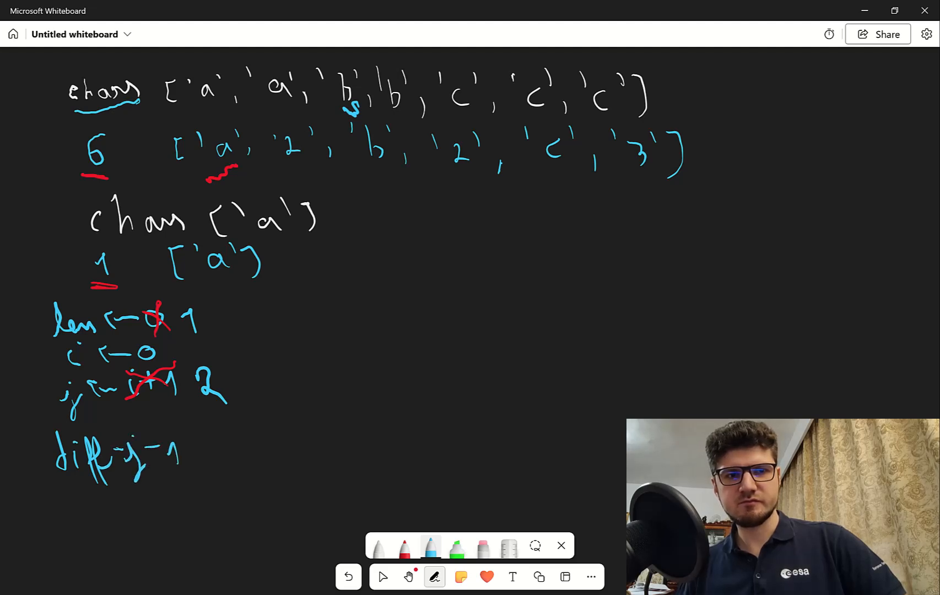
pyautogui.moveTo(121, 449); pyautogui.dragTo(106, 447)
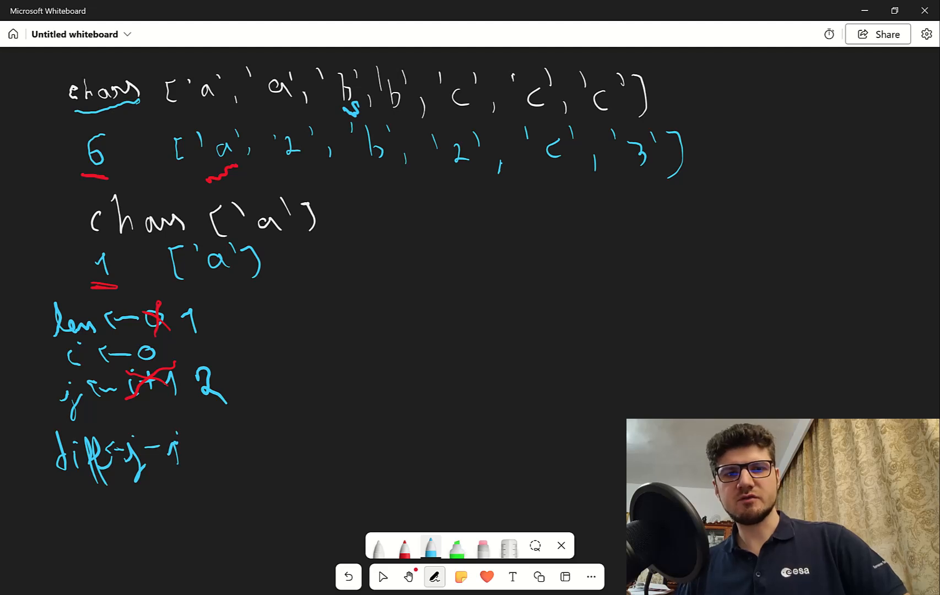
pyautogui.moveTo(220, 447)
pyautogui.mouseDown()
pyautogui.moveTo(199, 456)
pyautogui.moveTo(253, 460)
pyautogui.mouseUp()
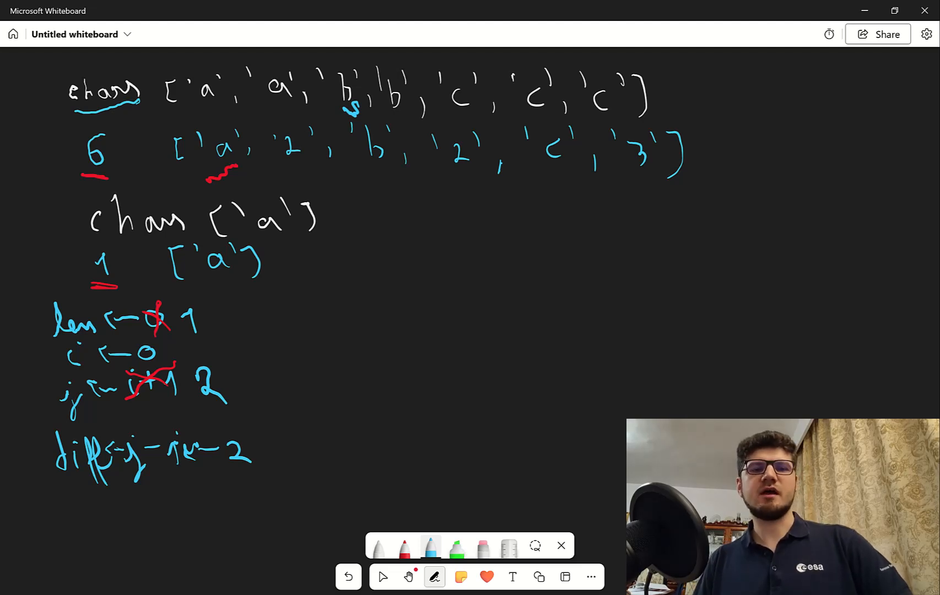
pyautogui.click(404, 547)
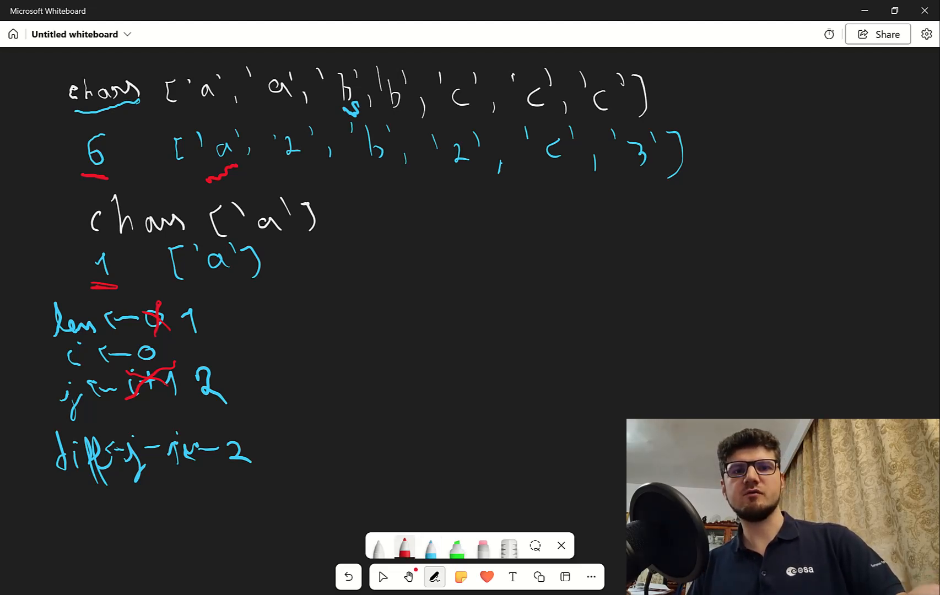
# Mark the output's 2 in red, update len from 1 to 2, and start an i = j line
pyautogui.moveTo(296, 175)
pyautogui.mouseDown()
pyautogui.moveTo(307, 172)
pyautogui.moveTo(283, 167)
pyautogui.mouseUp()
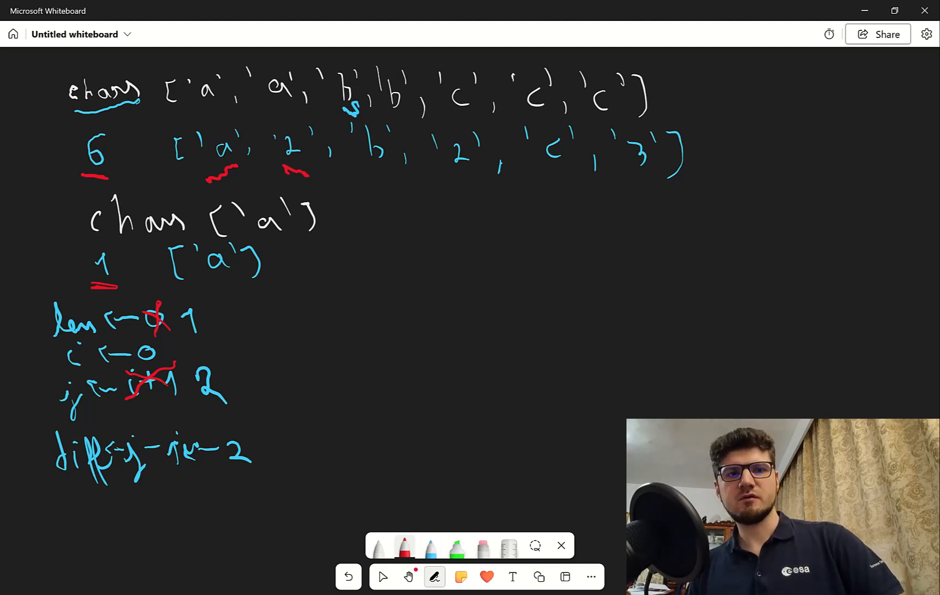
pyautogui.moveTo(205, 303); pyautogui.dragTo(185, 329)
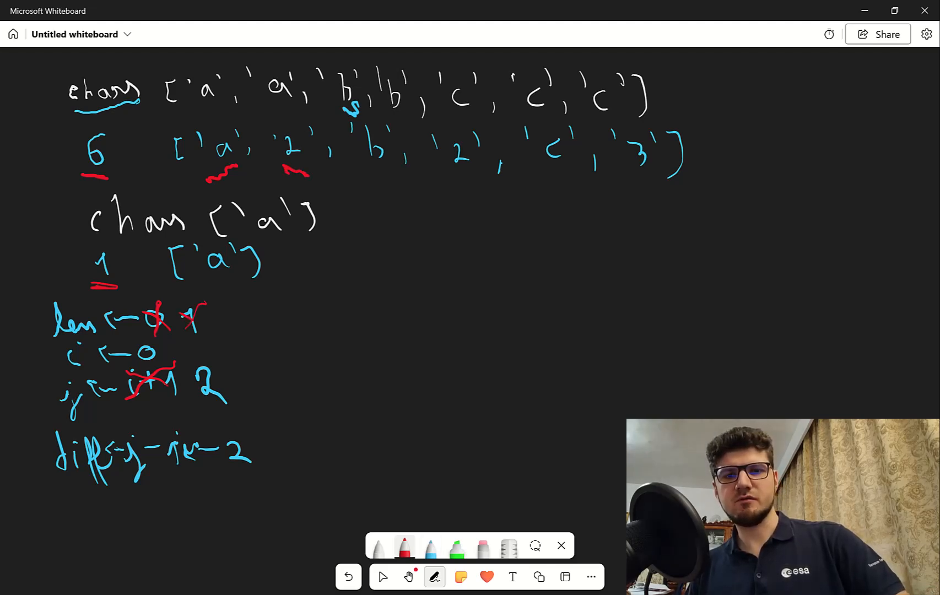
pyautogui.click(430, 547)
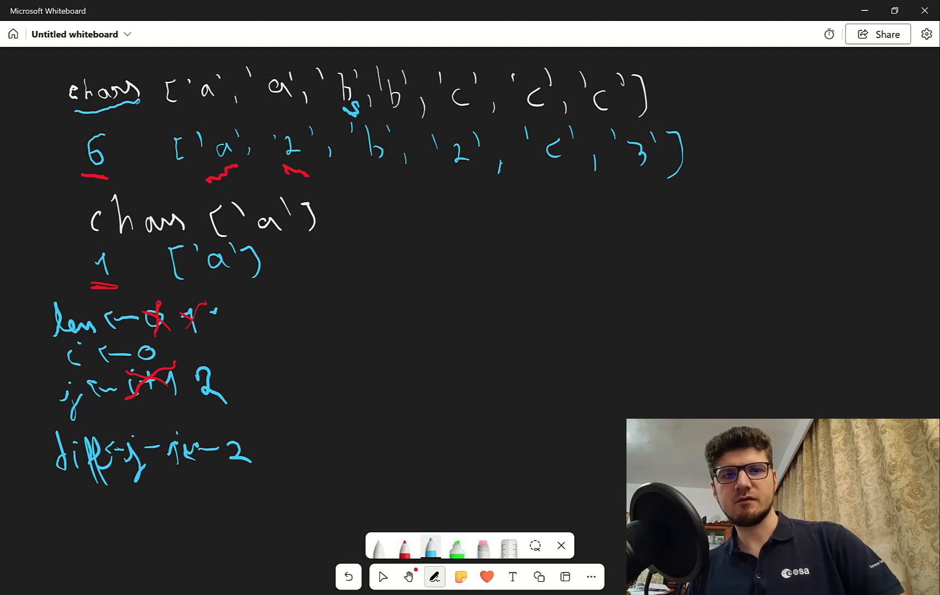
pyautogui.moveTo(213, 312); pyautogui.dragTo(248, 338)
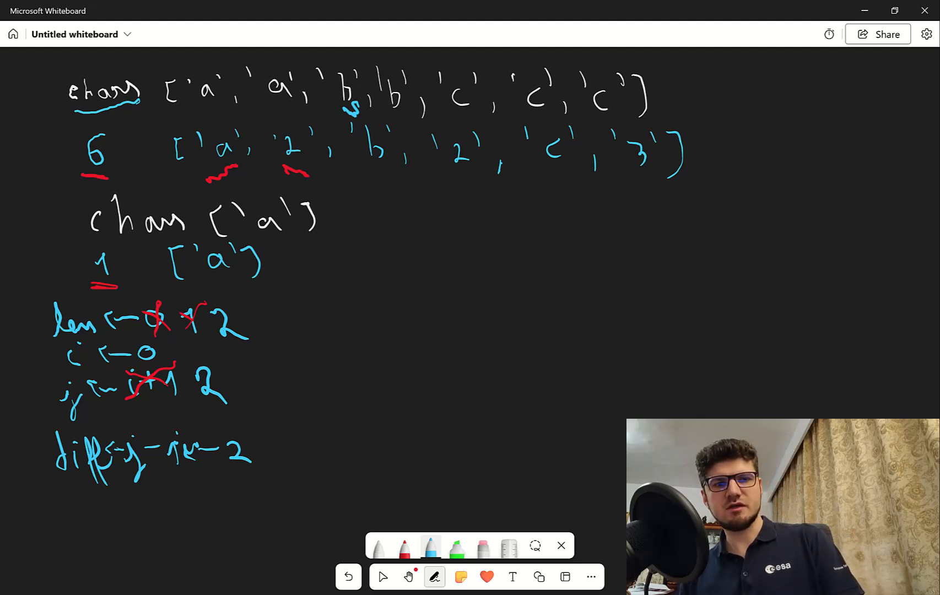
pyautogui.moveTo(68, 513)
pyautogui.mouseDown()
pyautogui.moveTo(68, 530)
pyautogui.moveTo(92, 514)
pyautogui.moveTo(111, 549)
pyautogui.mouseUp()
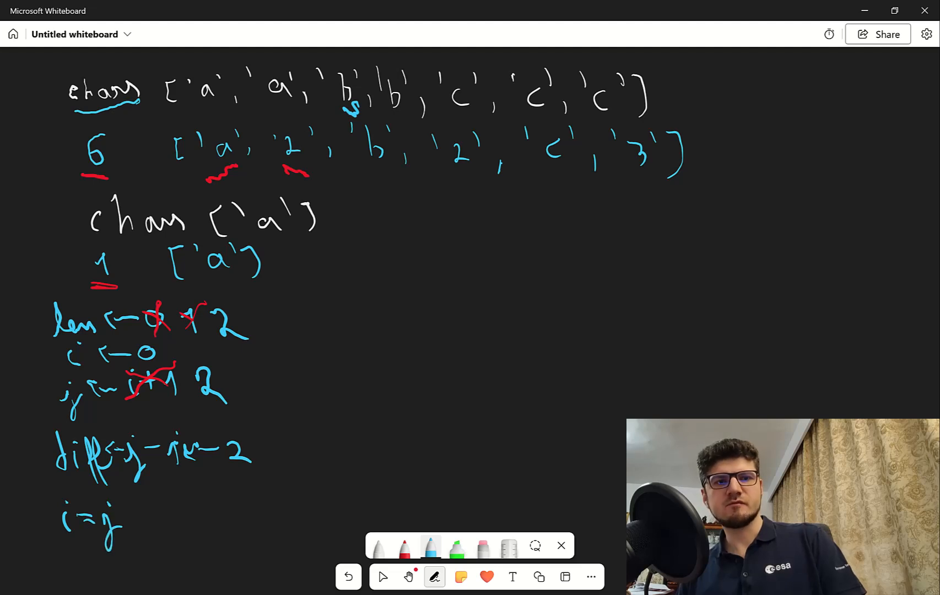
# Cross out i's 0 in red and write its new value 2 in blue
pyautogui.click(404, 547)
pyautogui.click(403, 547)
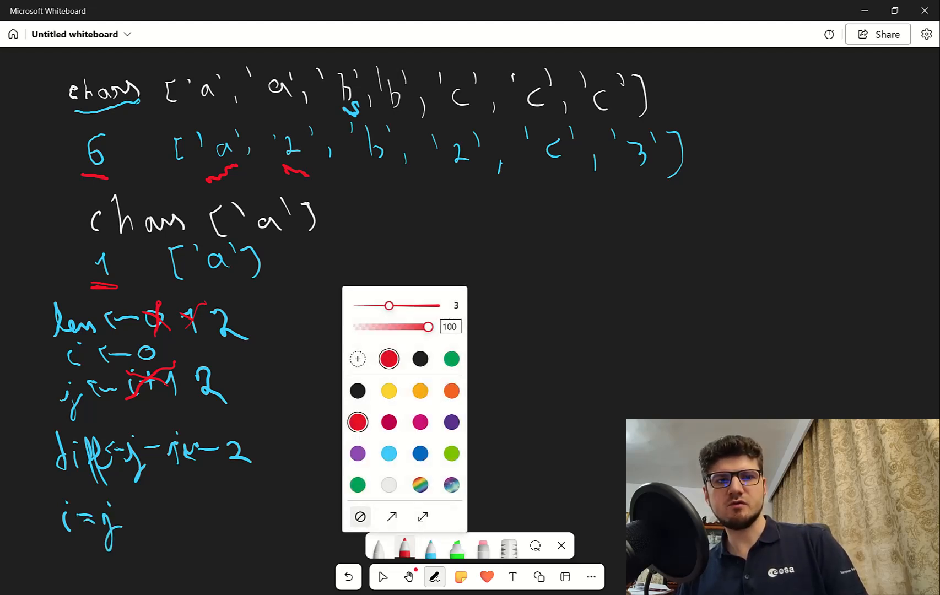
pyautogui.press('Escape')
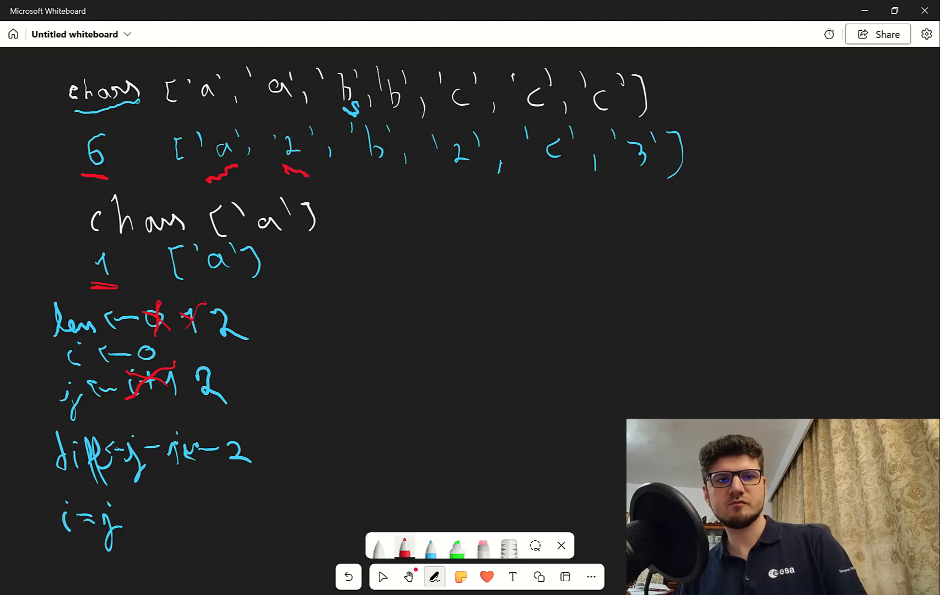
pyautogui.moveTo(143, 345); pyautogui.dragTo(160, 359)
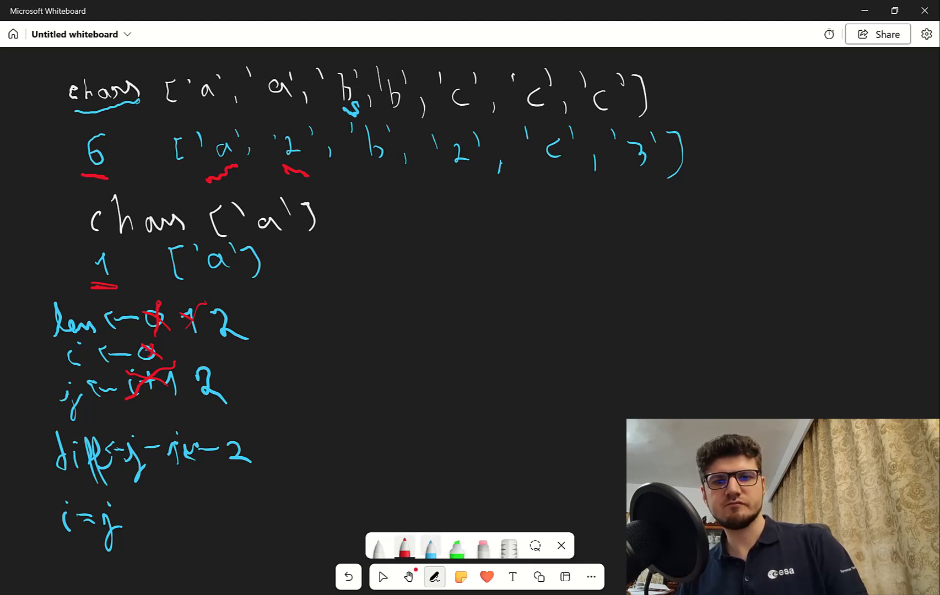
pyautogui.click(430, 548)
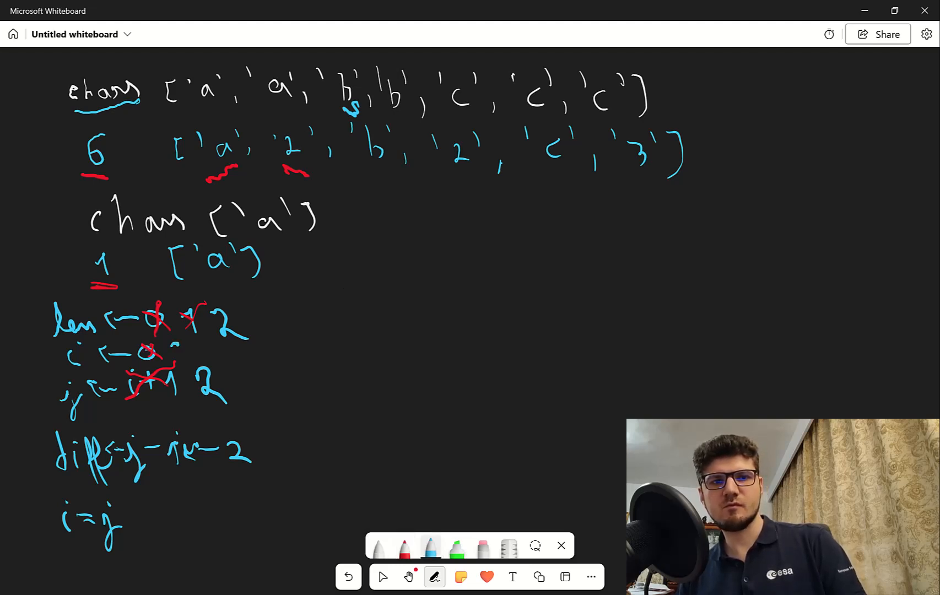
pyautogui.moveTo(174, 345); pyautogui.dragTo(189, 360)
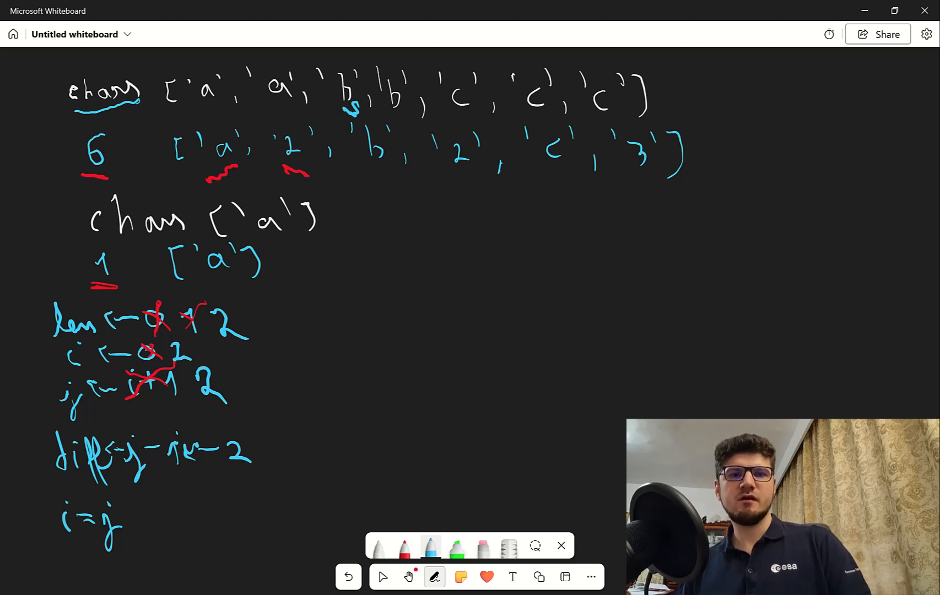
# Advance j from 2 through 3 to 4, crossing out each old value in red
pyautogui.click(404, 547)
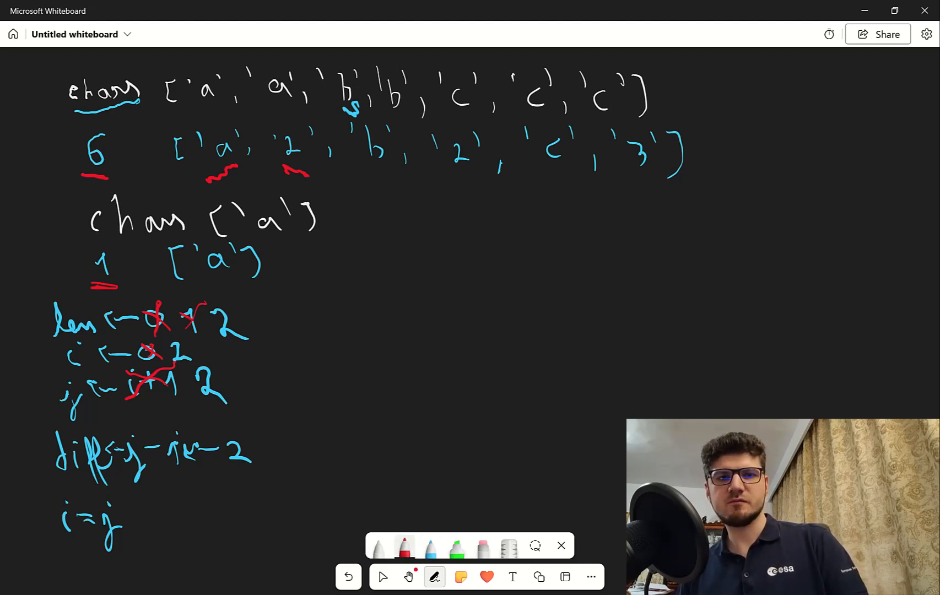
pyautogui.moveTo(200, 376)
pyautogui.mouseDown()
pyautogui.moveTo(216, 394)
pyautogui.moveTo(196, 391)
pyautogui.moveTo(243, 397)
pyautogui.mouseUp()
pyautogui.click(430, 547)
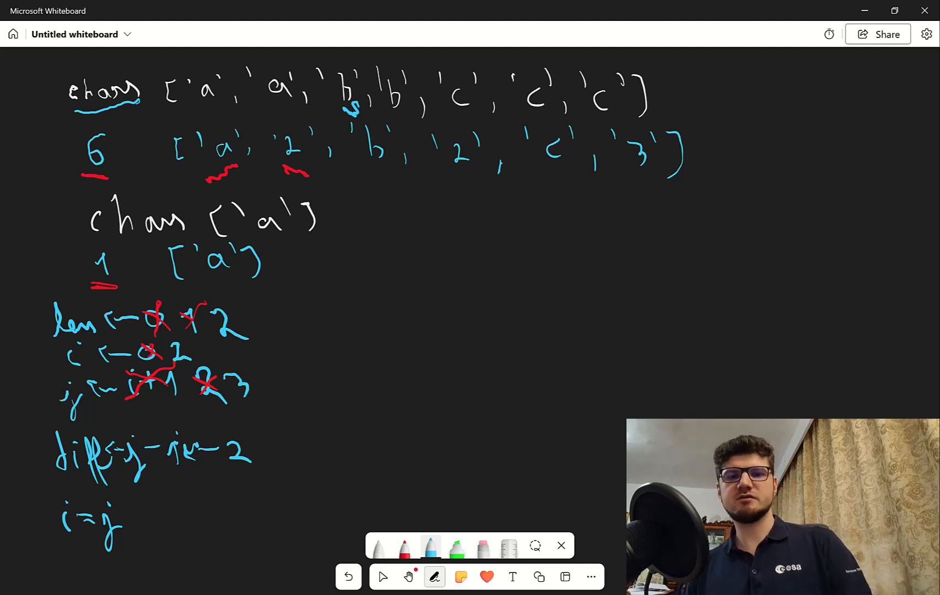
pyautogui.click(403, 547)
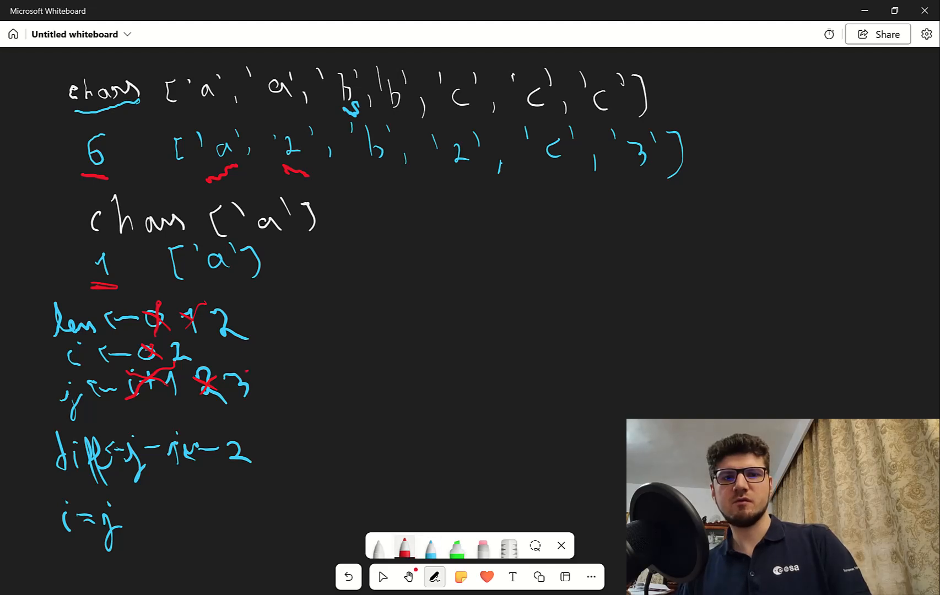
pyautogui.moveTo(241, 377); pyautogui.dragTo(241, 400)
pyautogui.moveTo(224, 382); pyautogui.dragTo(244, 381)
pyautogui.click(430, 547)
pyautogui.moveTo(261, 373); pyautogui.dragTo(275, 399)
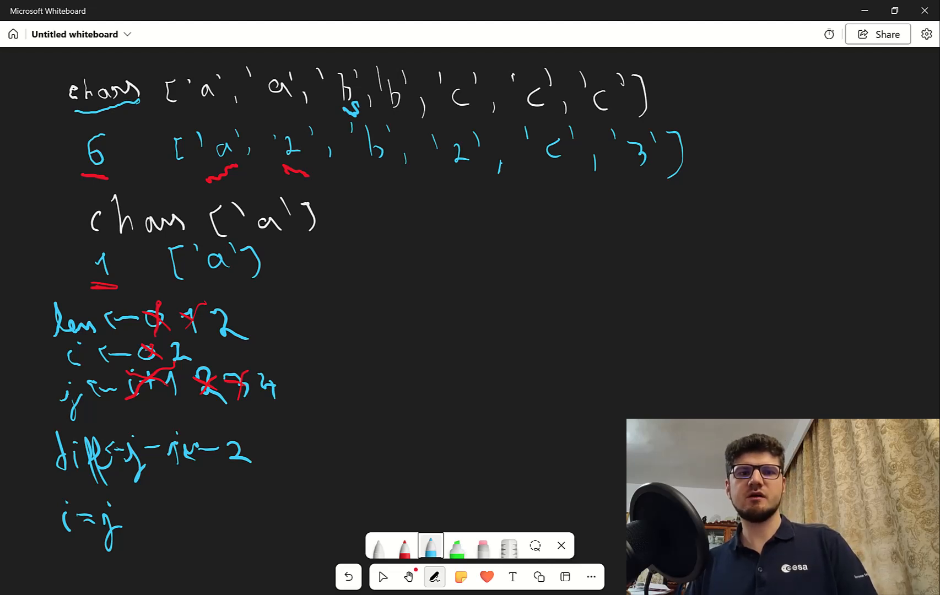
# Underline b and 2 in the compressed row in red and update len from 2 to 4
pyautogui.click(404, 546)
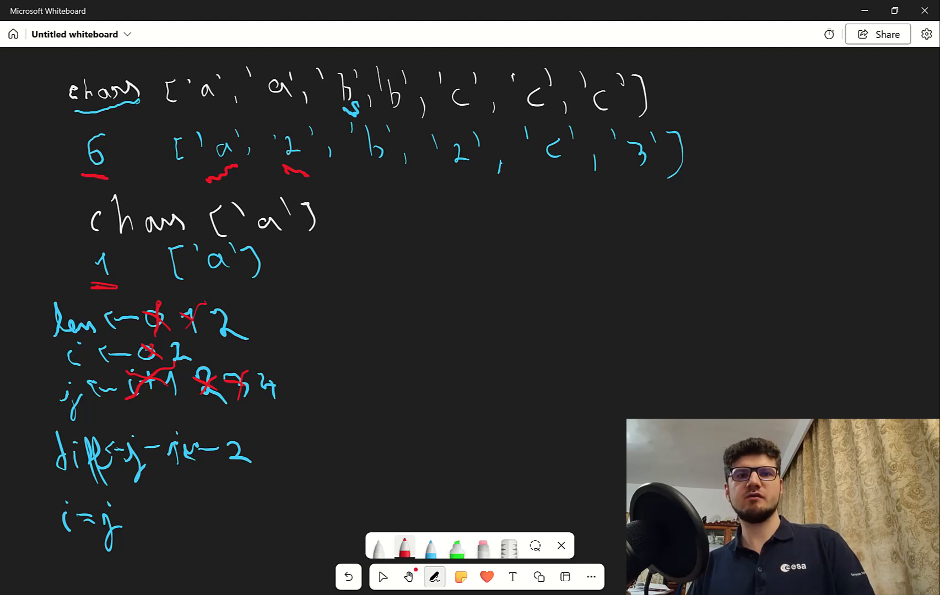
pyautogui.moveTo(362, 175); pyautogui.dragTo(392, 174)
pyautogui.moveTo(461, 180)
pyautogui.mouseDown()
pyautogui.moveTo(477, 180)
pyautogui.moveTo(440, 174)
pyautogui.mouseUp()
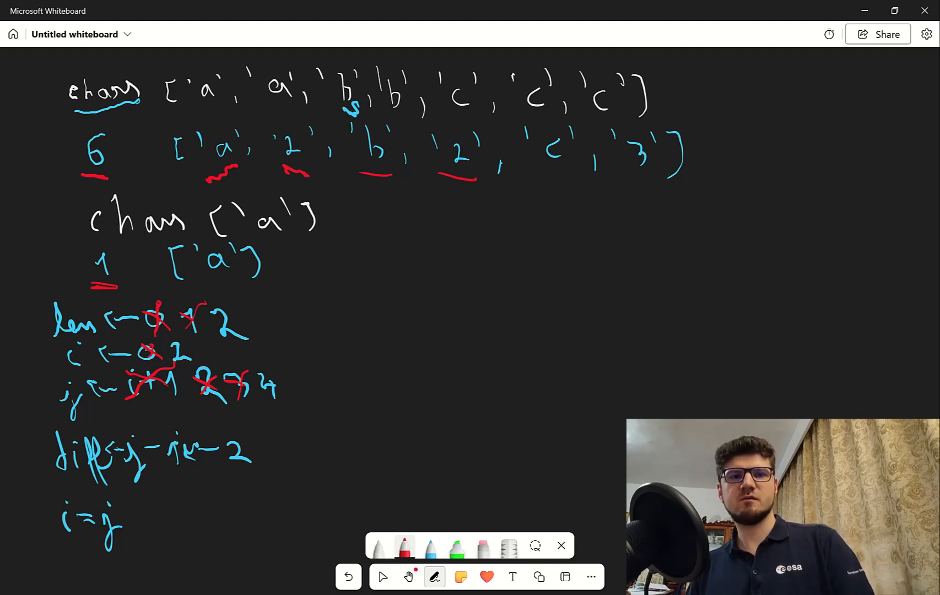
pyautogui.moveTo(237, 316); pyautogui.dragTo(218, 346)
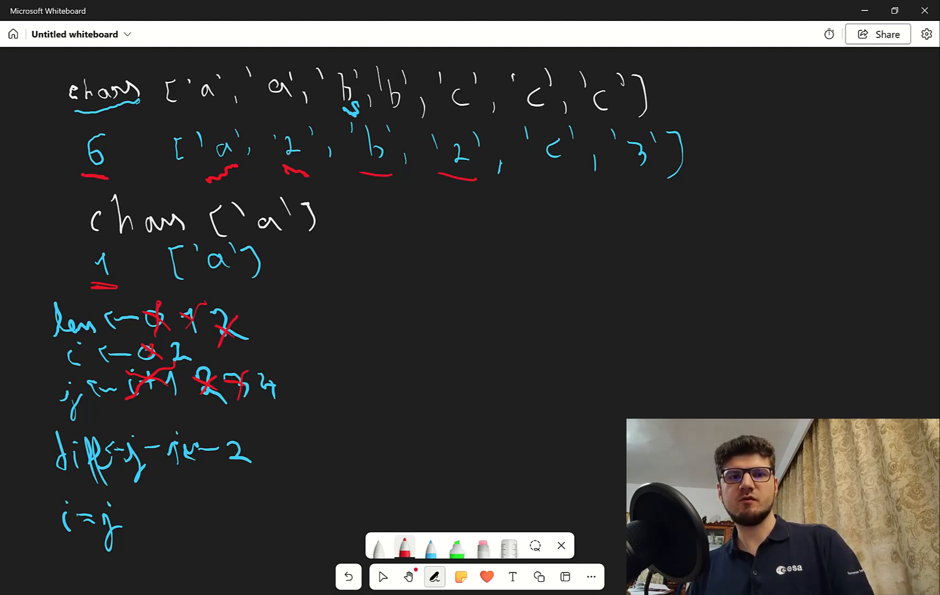
pyautogui.moveTo(264, 314)
pyautogui.mouseDown()
pyautogui.moveTo(287, 329)
pyautogui.moveTo(276, 345)
pyautogui.mouseUp()
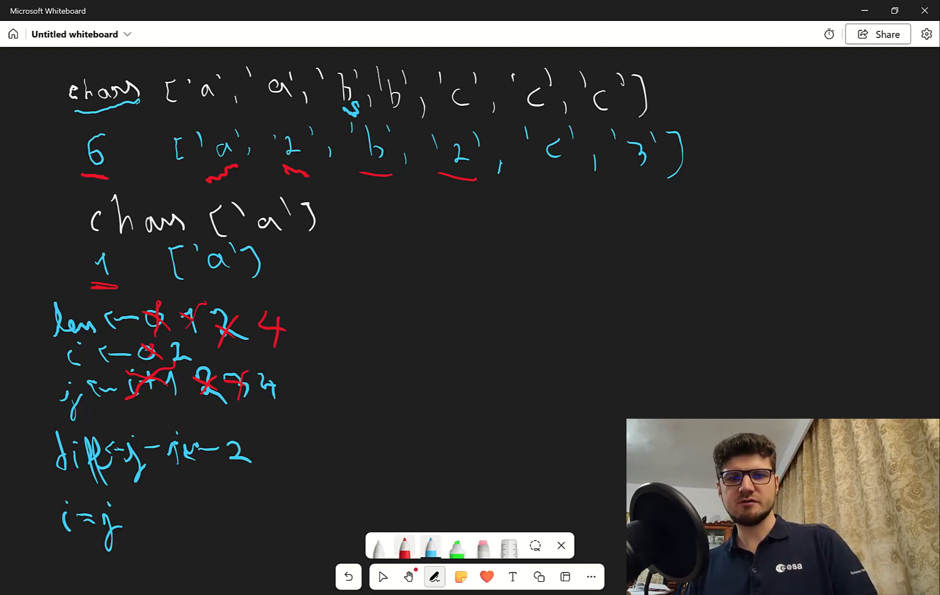
# Update i from 2 to 4 and j from 4 to 5 with red cross-outs and blue values
pyautogui.moveTo(192, 345); pyautogui.dragTo(179, 363)
pyautogui.click(431, 547)
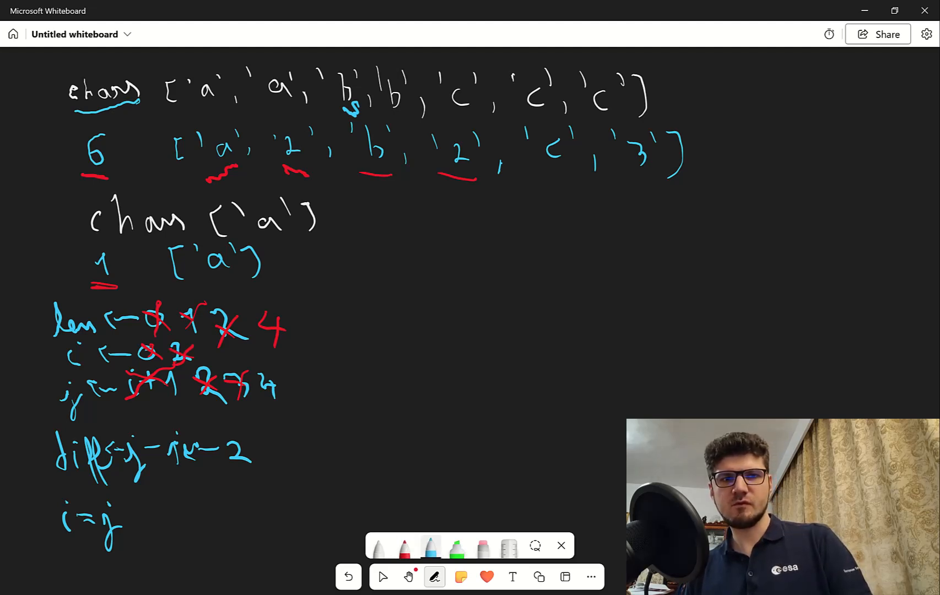
pyautogui.moveTo(205, 347); pyautogui.dragTo(211, 367)
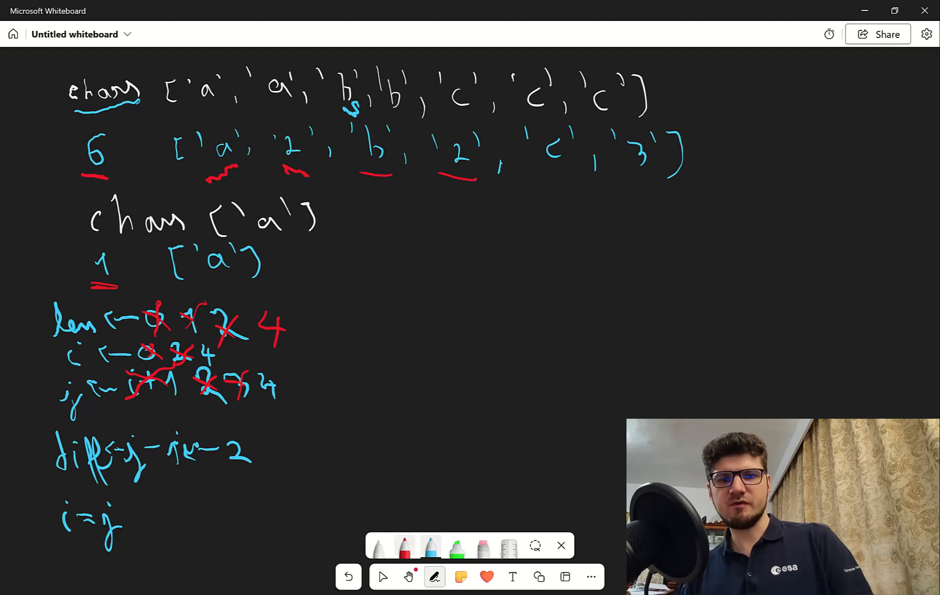
pyautogui.click(404, 547)
pyautogui.moveTo(271, 377); pyautogui.dragTo(257, 400)
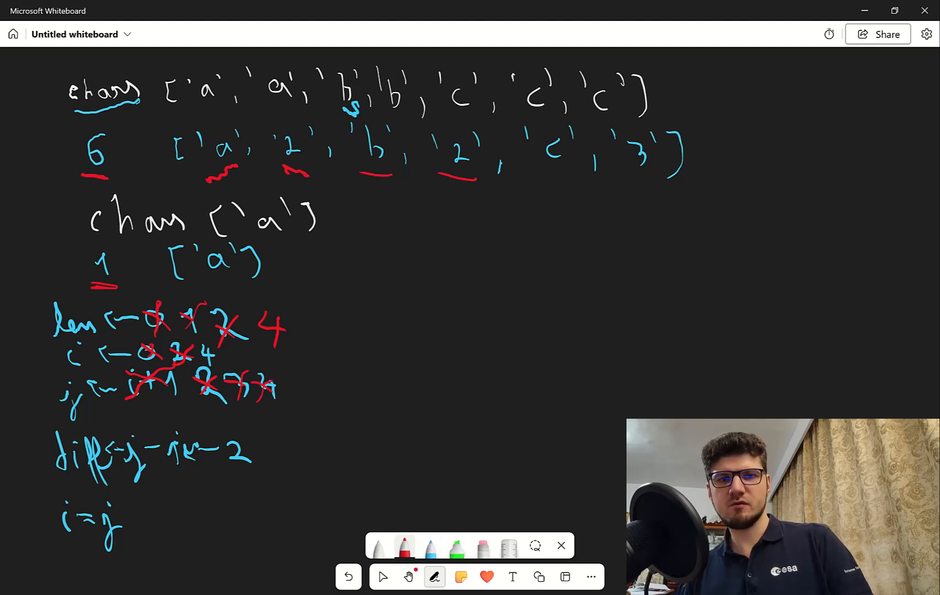
pyautogui.click(430, 547)
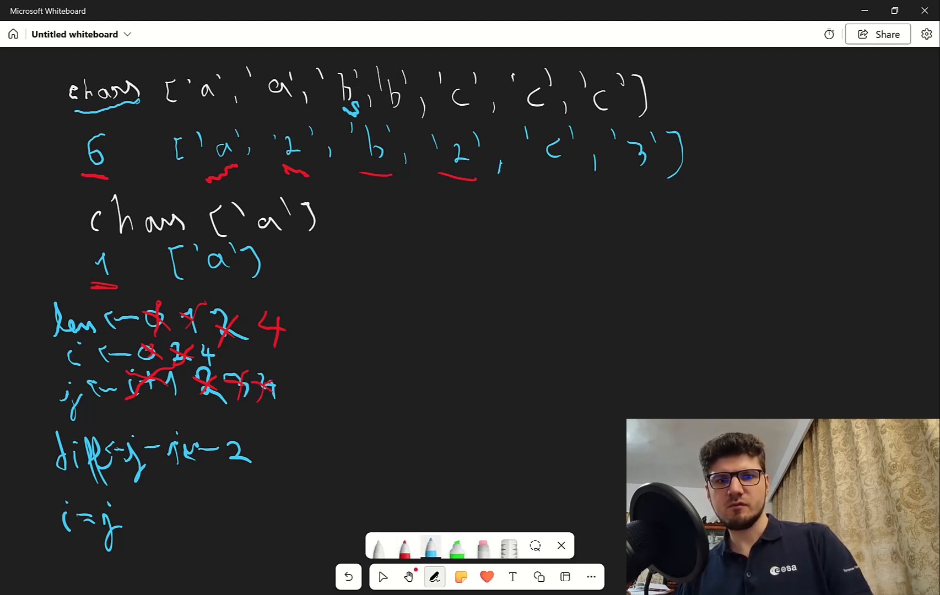
pyautogui.moveTo(290, 381); pyautogui.dragTo(300, 397)
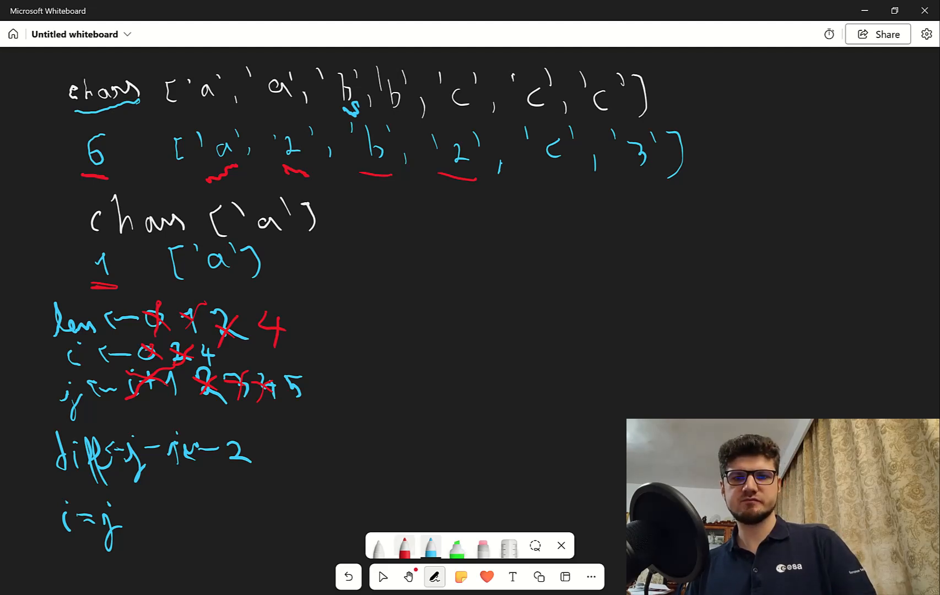
# Advance j from 5 to 6 and then to 7, crossing out the old values in red
pyautogui.click(403, 546)
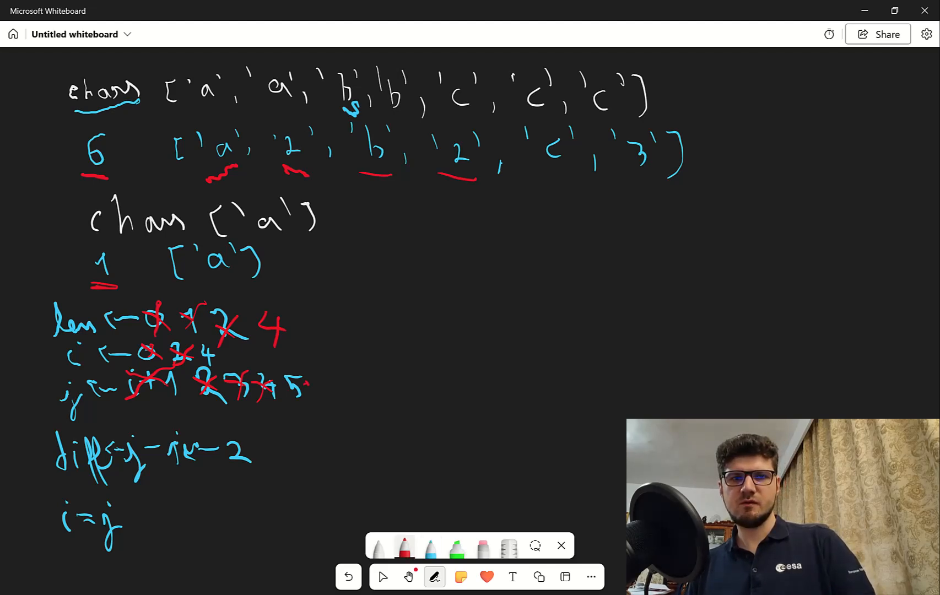
pyautogui.click(430, 546)
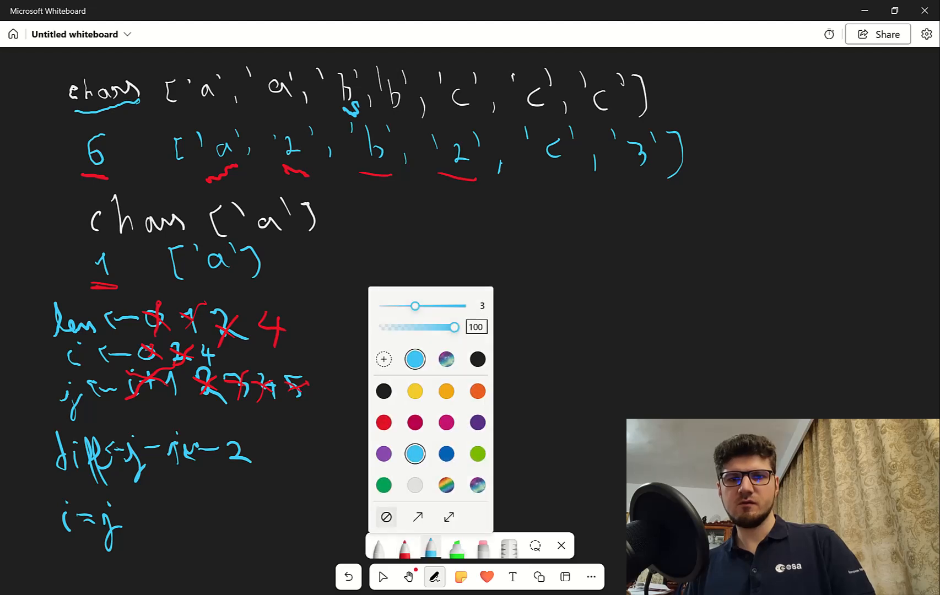
pyautogui.moveTo(316, 379); pyautogui.dragTo(329, 403)
pyautogui.press('Escape')
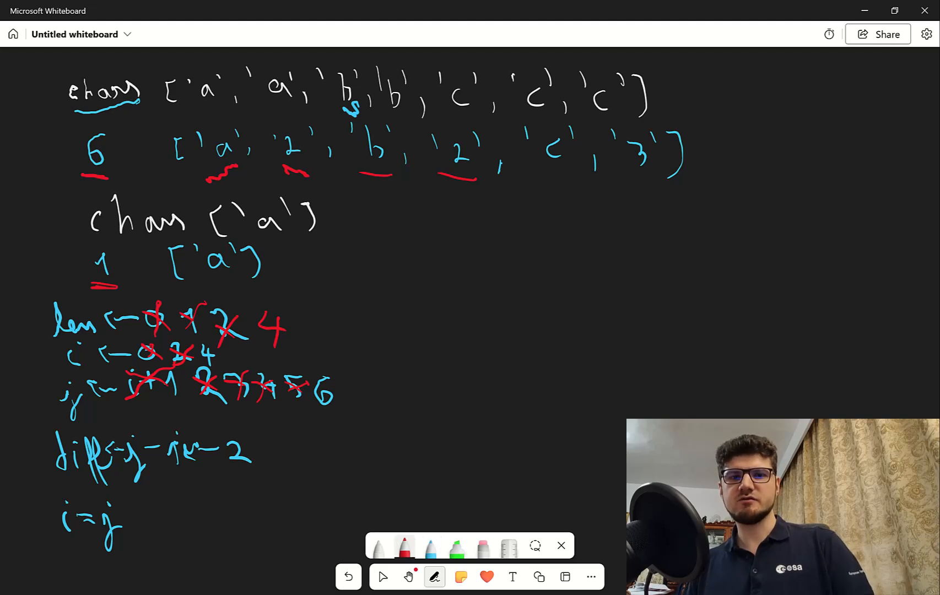
pyautogui.moveTo(334, 376)
pyautogui.mouseDown()
pyautogui.moveTo(312, 400)
pyautogui.moveTo(332, 398)
pyautogui.mouseUp()
pyautogui.click(430, 546)
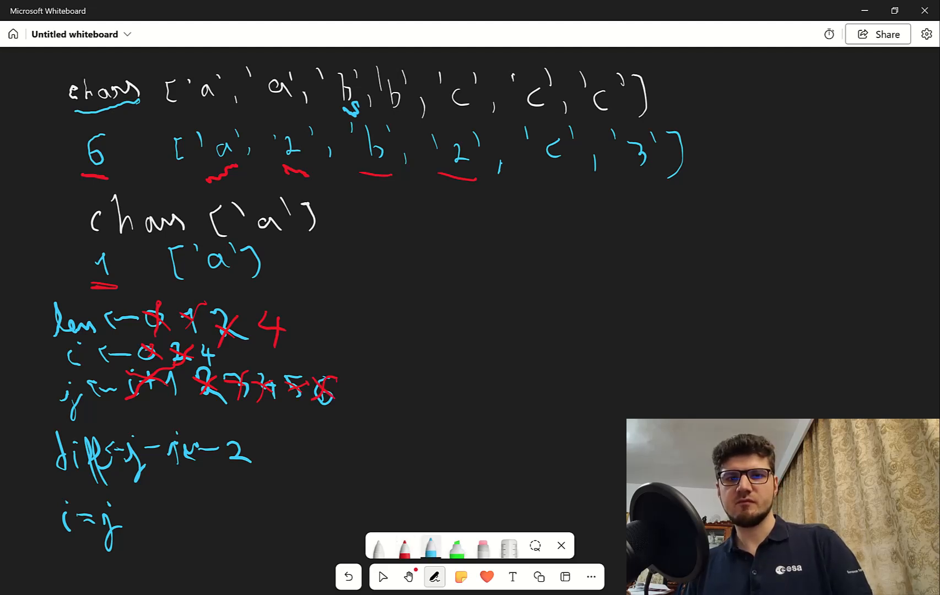
pyautogui.moveTo(346, 378); pyautogui.dragTo(357, 404)
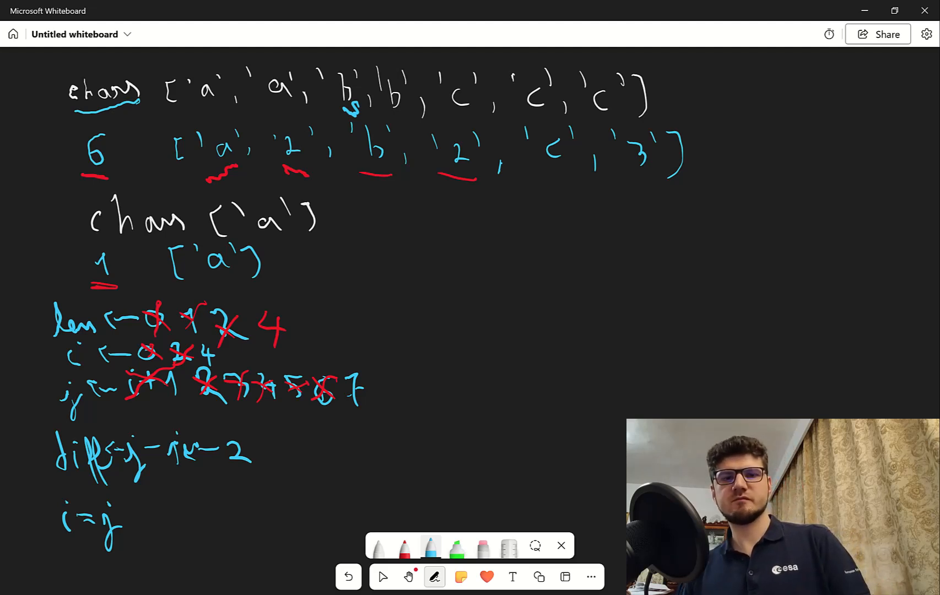
# Cross out diff's 2 in red and write its new value 3 in blue
pyautogui.click(404, 548)
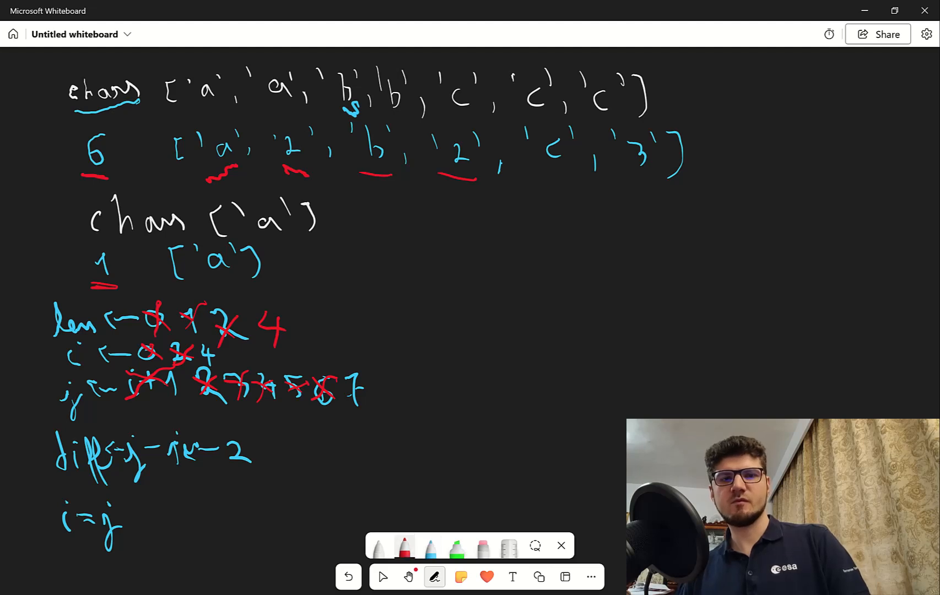
pyautogui.moveTo(247, 443); pyautogui.dragTo(232, 469)
pyautogui.click(430, 548)
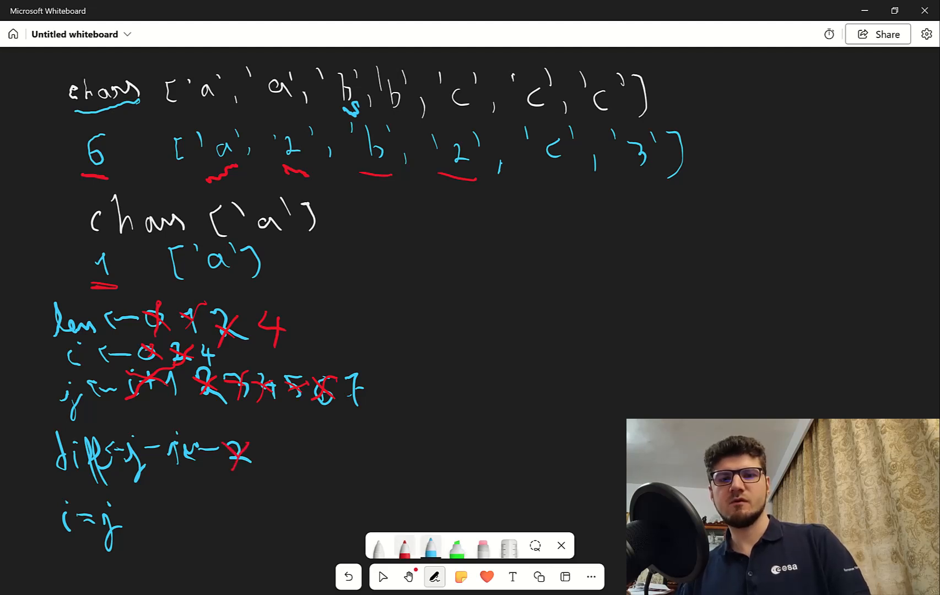
pyautogui.moveTo(258, 440); pyautogui.dragTo(274, 474)
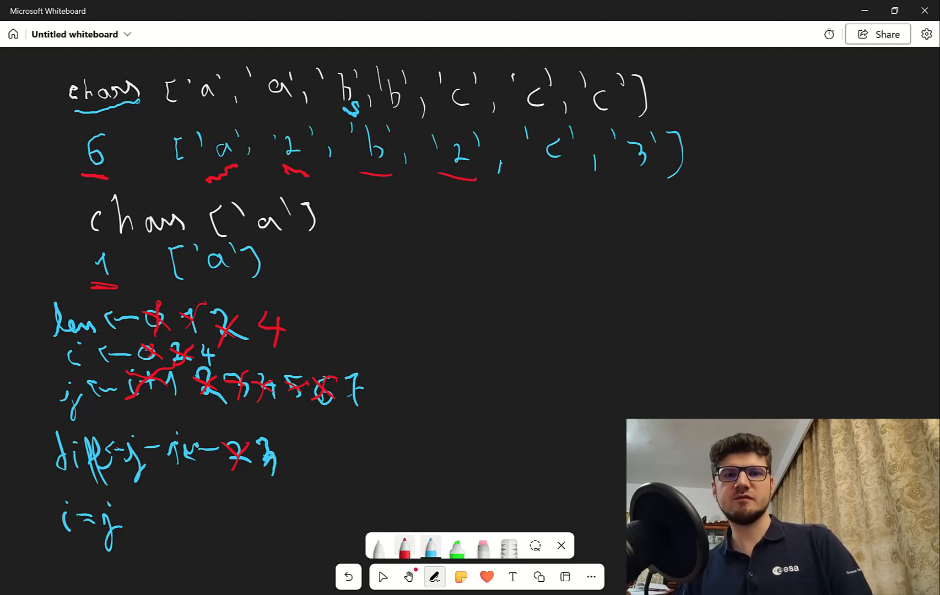
# Advance len from 4 through 5 to the final 6 with red cross-outs, ready to circle the 6
pyautogui.click(403, 548)
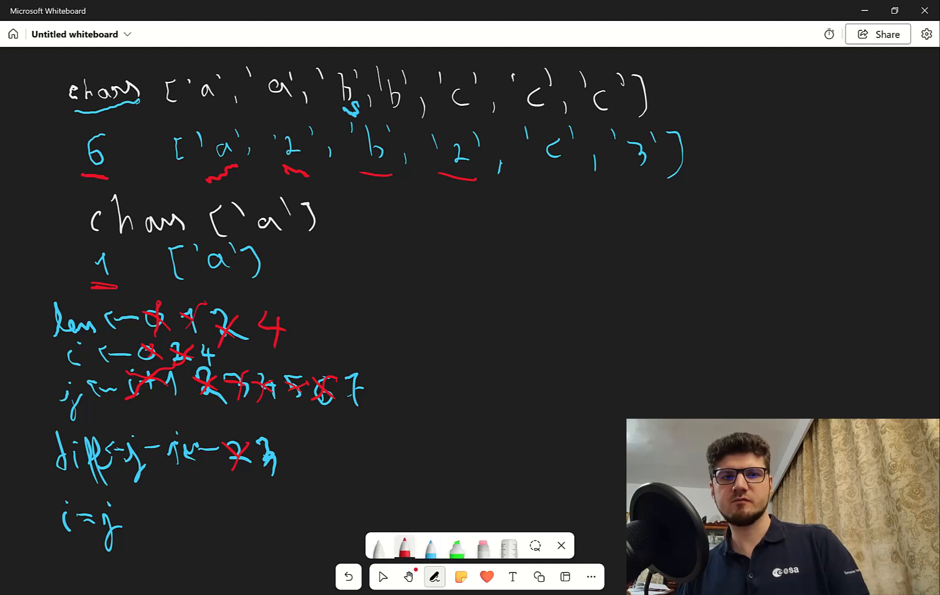
pyautogui.moveTo(253, 315); pyautogui.dragTo(288, 338)
pyautogui.click(430, 547)
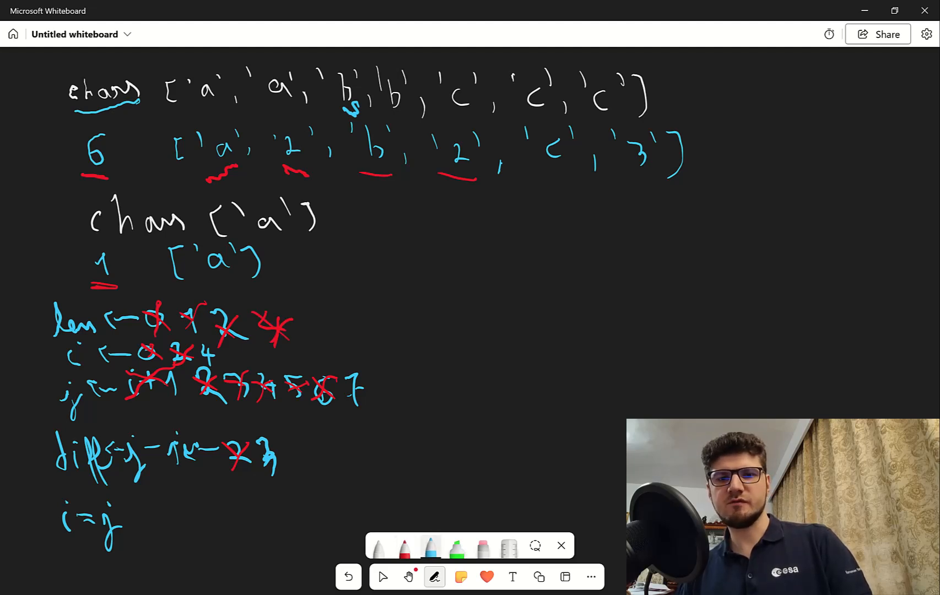
pyautogui.moveTo(322, 316)
pyautogui.mouseDown()
pyautogui.moveTo(311, 349)
pyautogui.moveTo(327, 337)
pyautogui.mouseUp()
pyautogui.click(403, 547)
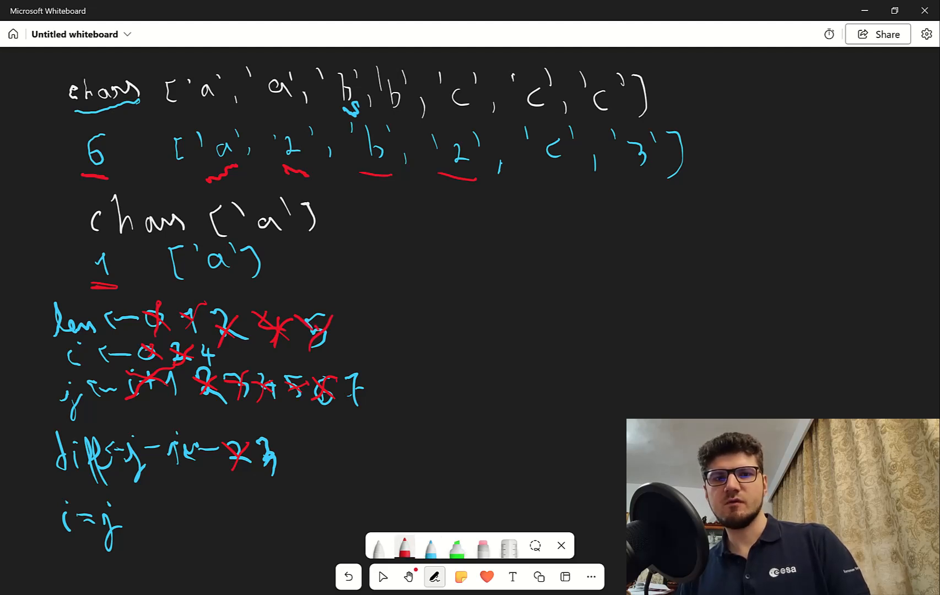
pyautogui.click(430, 546)
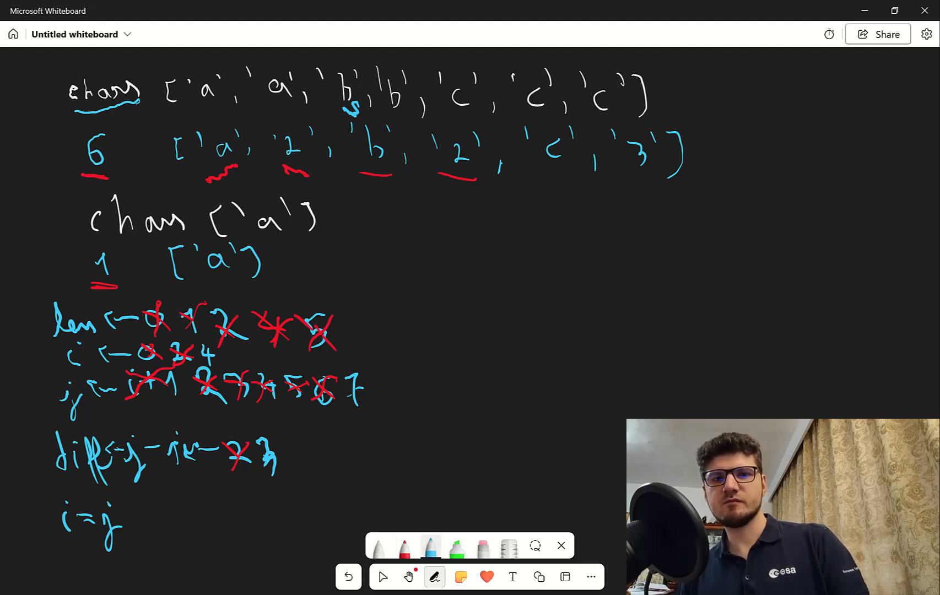
pyautogui.moveTo(356, 315); pyautogui.dragTo(353, 345)
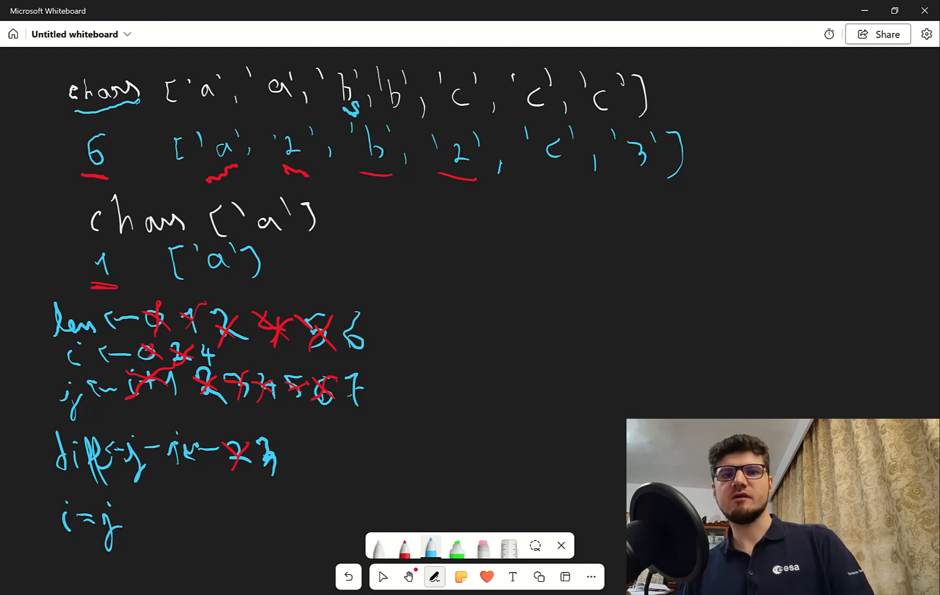
pyautogui.click(404, 546)
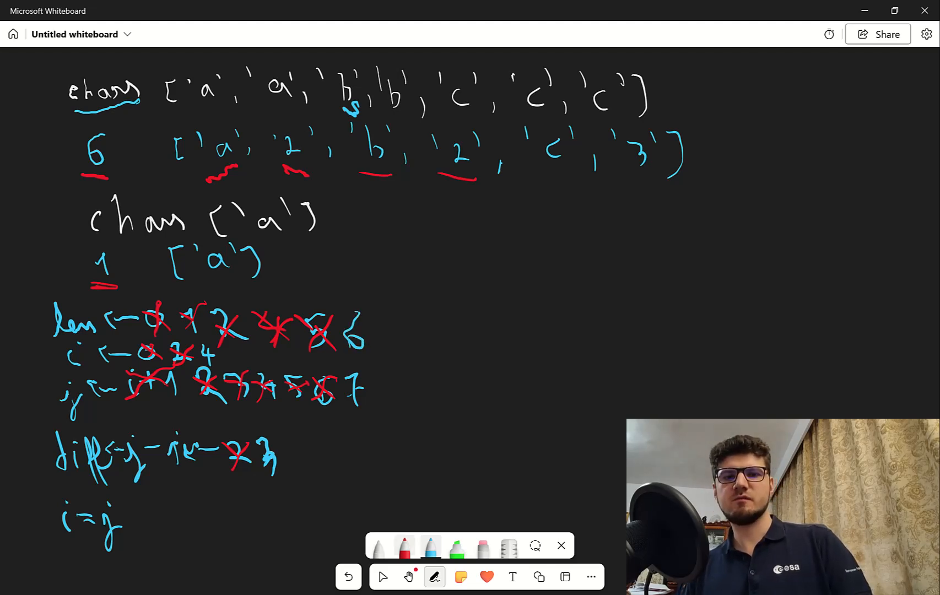
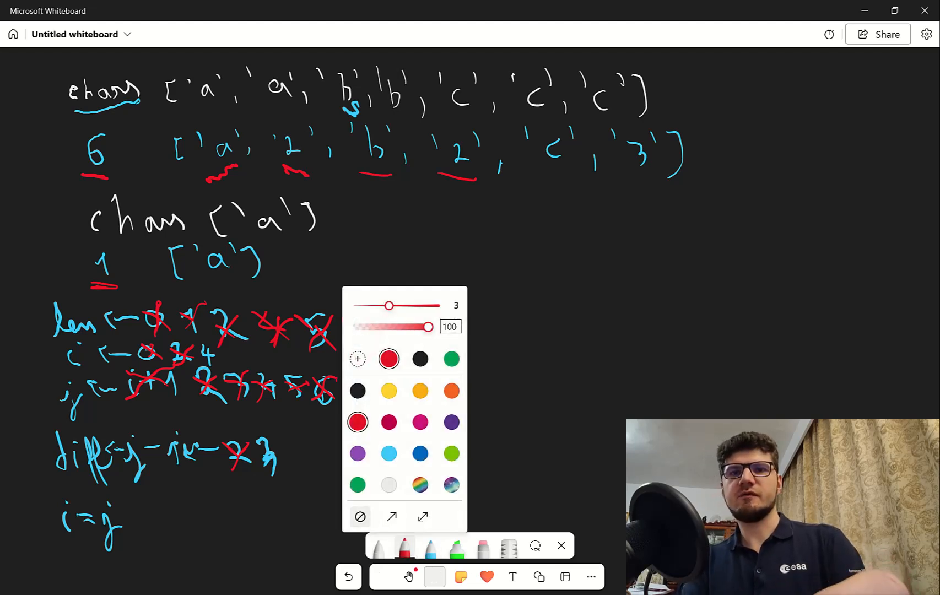
# Draw red pen underlines under the 'c' and '3' in the compressed example output
pyautogui.moveTo(555, 176); pyautogui.dragTo(569, 176)
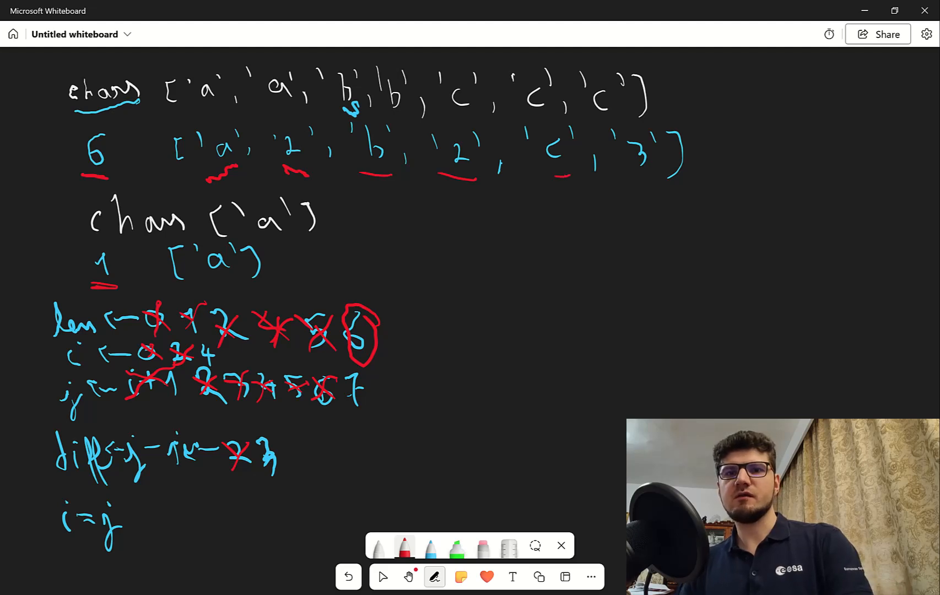
pyautogui.moveTo(633, 184); pyautogui.dragTo(648, 184)
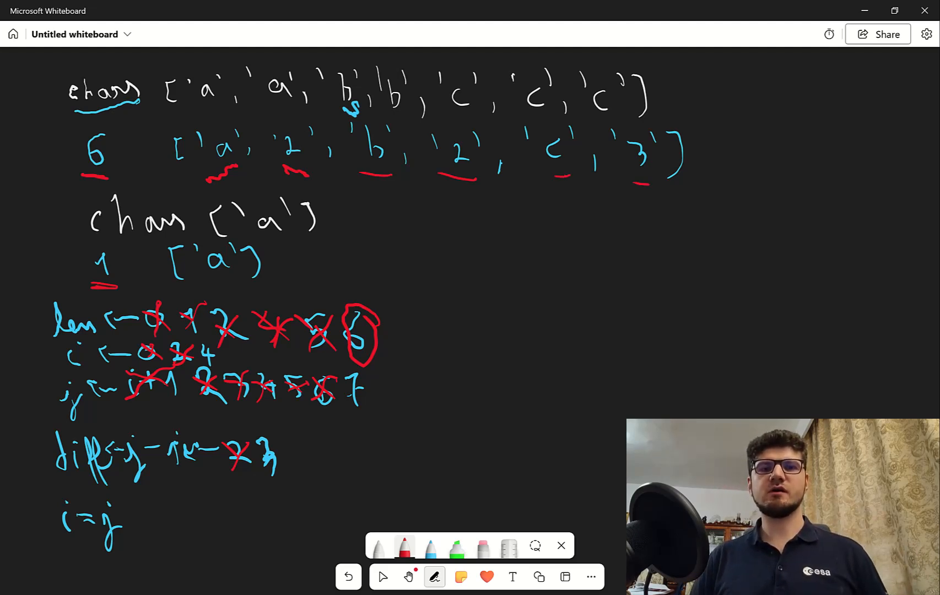
# Declare int len = 0; and return len; inside the compress function body
pyautogui.hotkey('alt', 'Tab')
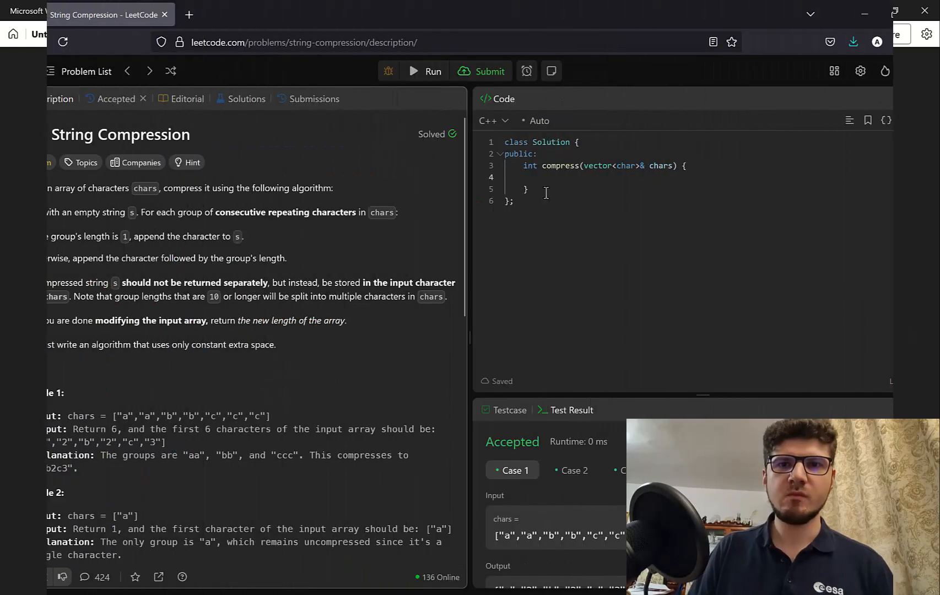
pyautogui.click(550, 177)
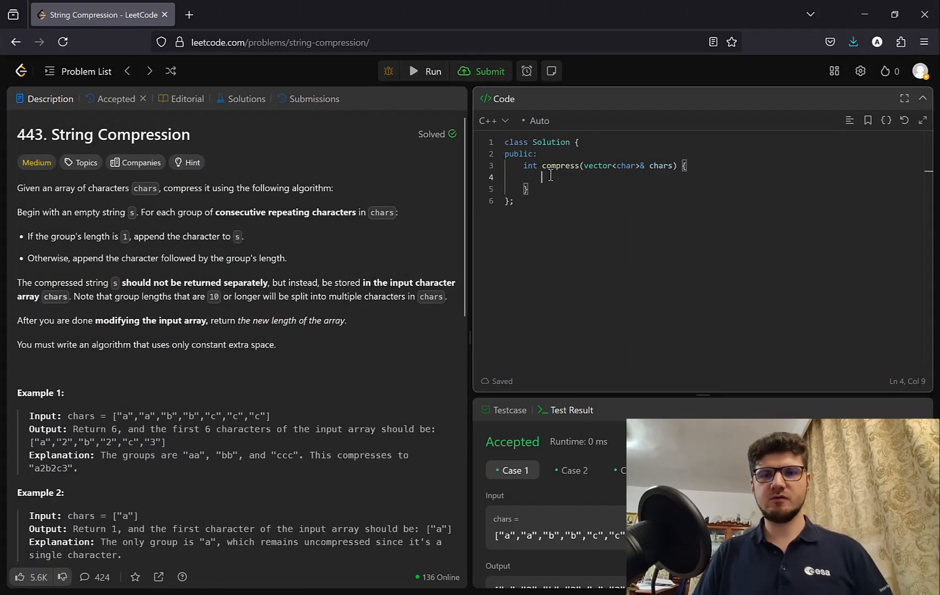
pyautogui.write('int')
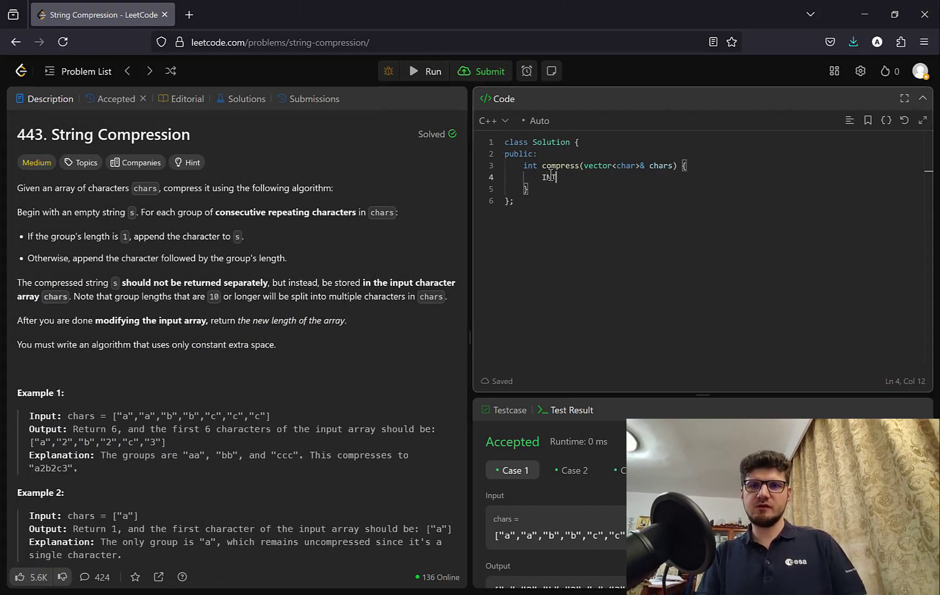
pyautogui.press('BackSpace')
pyautogui.press('BackSpace')
pyautogui.press('BackSpace')
pyautogui.write('int len')
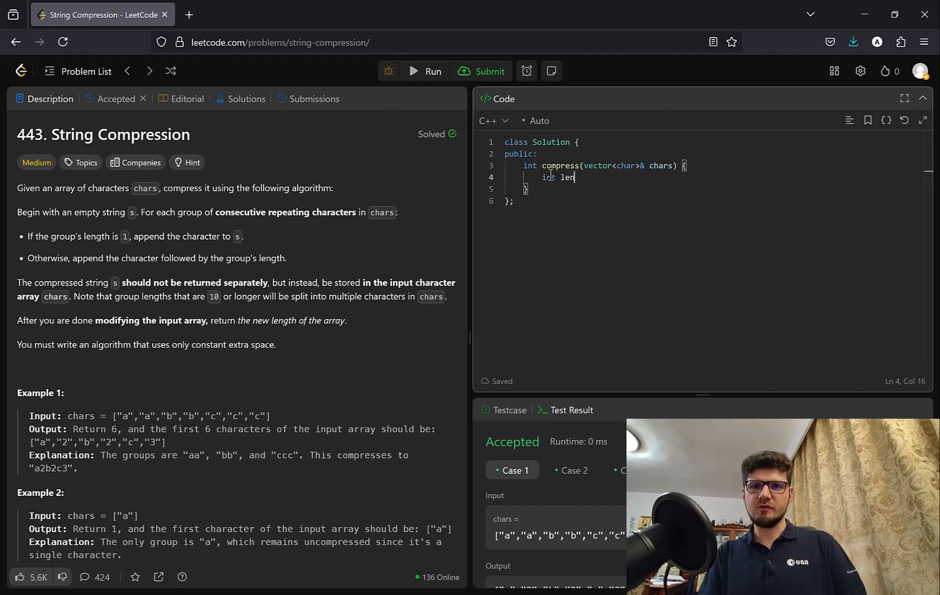
pyautogui.write(' = 0;')
pyautogui.press('Return')
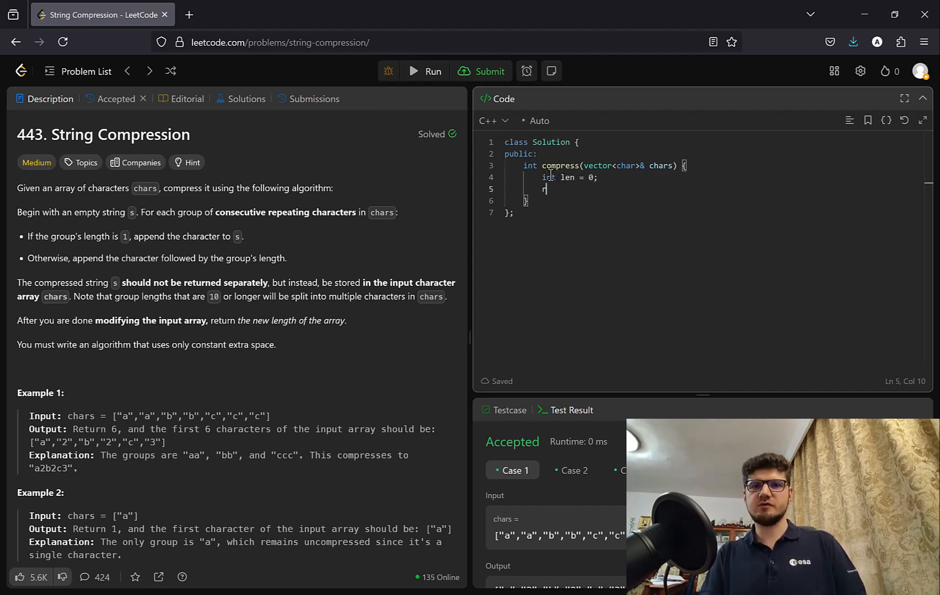
pyautogui.write('return len;')
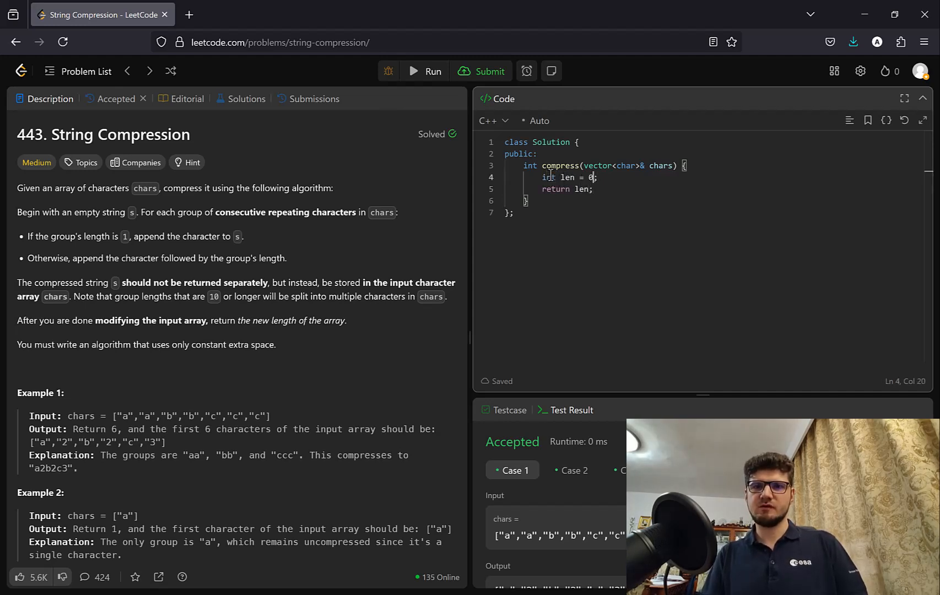
pyautogui.press('Return')
pyautogui.press('Return')
pyautogui.press('Return')
pyautogui.press('Up')
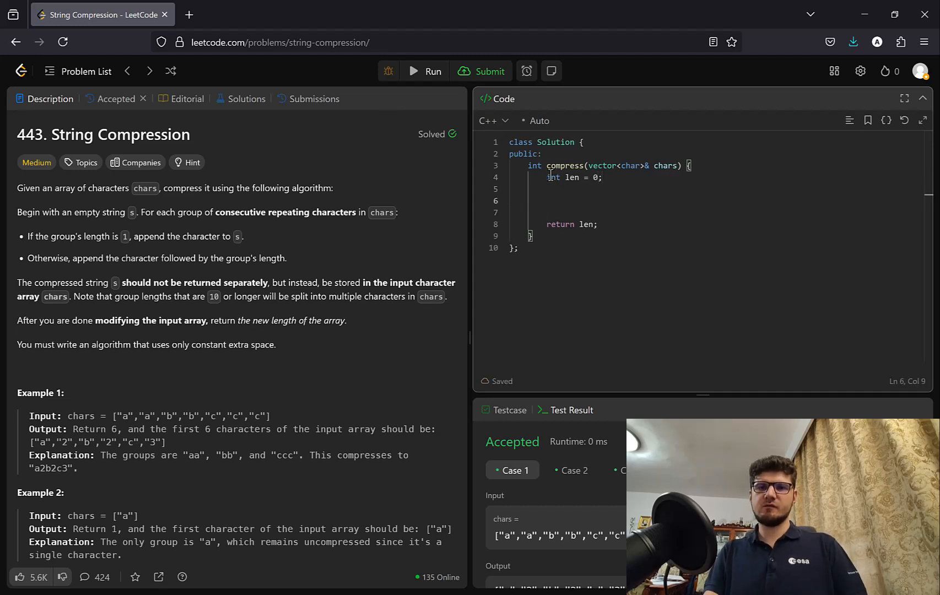
pyautogui.write('for(int i = 0')
# Add the outer for loop over chars.size() with i = j and an empty body
pyautogui.press('BackSpace')
pyautogui.write('; ')
pyautogui.write('i < char')
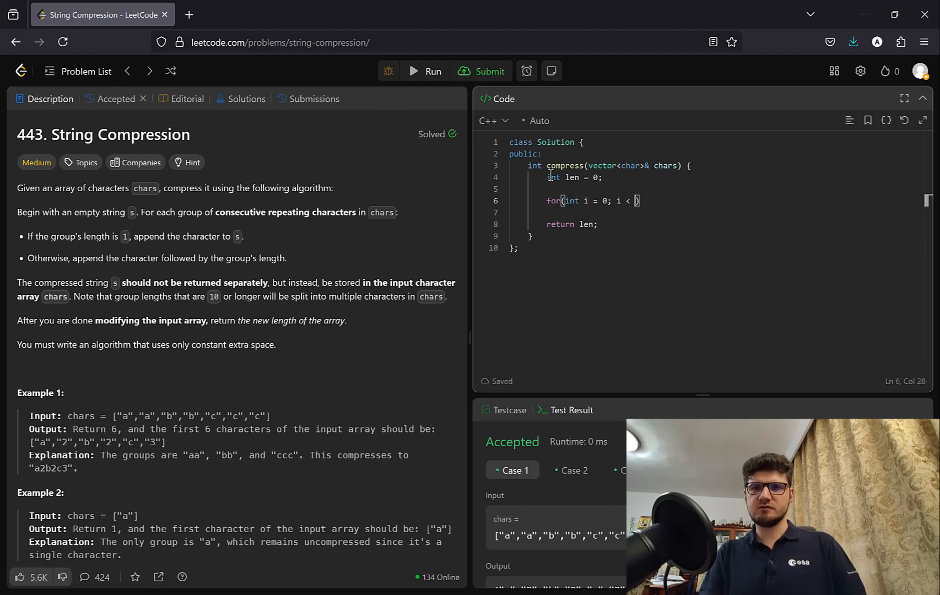
pyautogui.write('s.size(); i = j')
pyautogui.press('End')
pyautogui.press('Return')
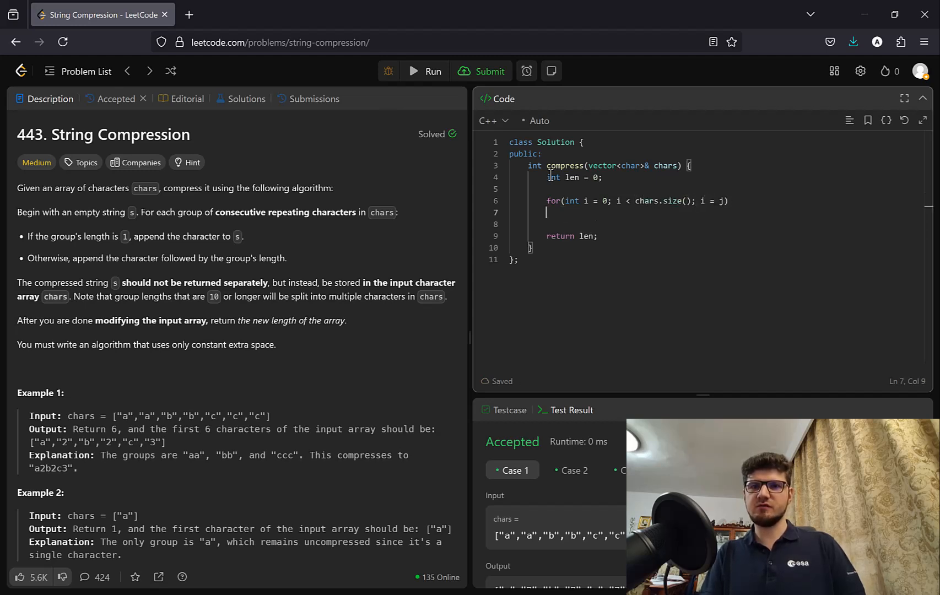
pyautogui.write('{')
pyautogui.press('Return')
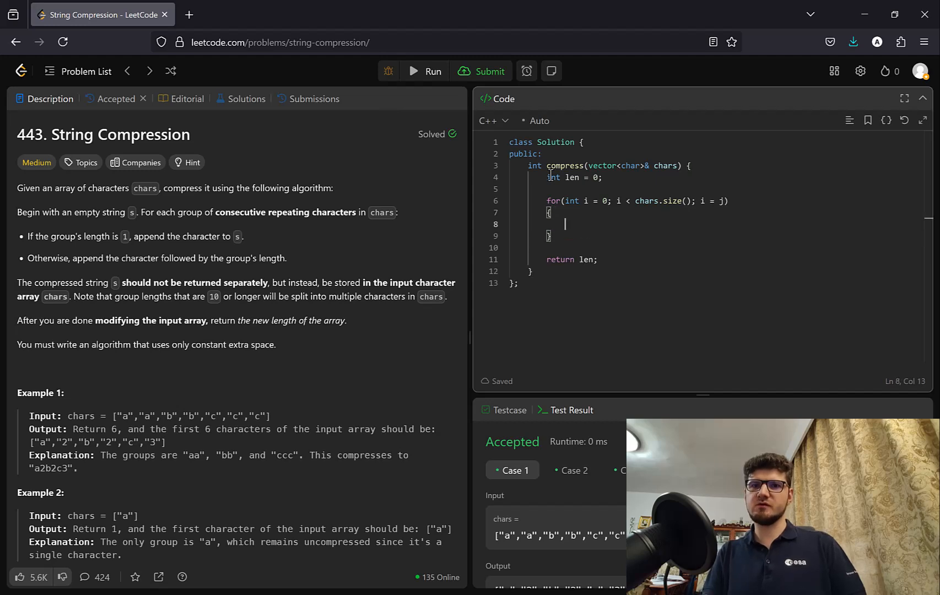
pyautogui.write('while(j <= char')
# Add the inner while loop incrementing j over duplicate characters
pyautogui.press('BackSpace')
pyautogui.press('BackSpace')
pyautogui.press('BackSpace')
pyautogui.press('BackSpace')
pyautogui.press('BackSpace')
pyautogui.press('BackSpace')
pyautogui.write('char.size() && chars[i] == chars[]j')
pyautogui.press('End')
pyautogui.press('Return')
pyautogui.write('{')
pyautogui.press('Return')
pyautogui.write('++')
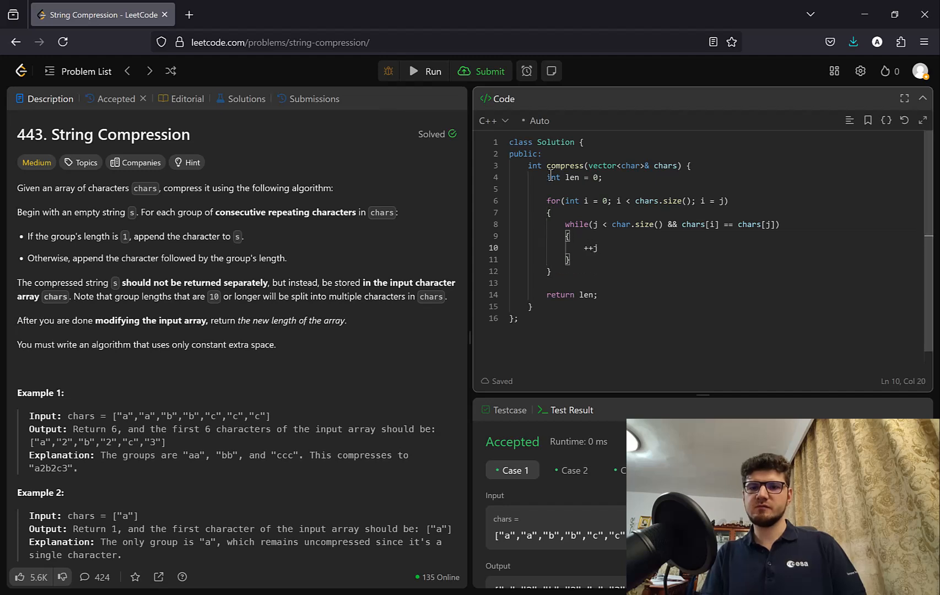
pyautogui.write(' // count duplicates')
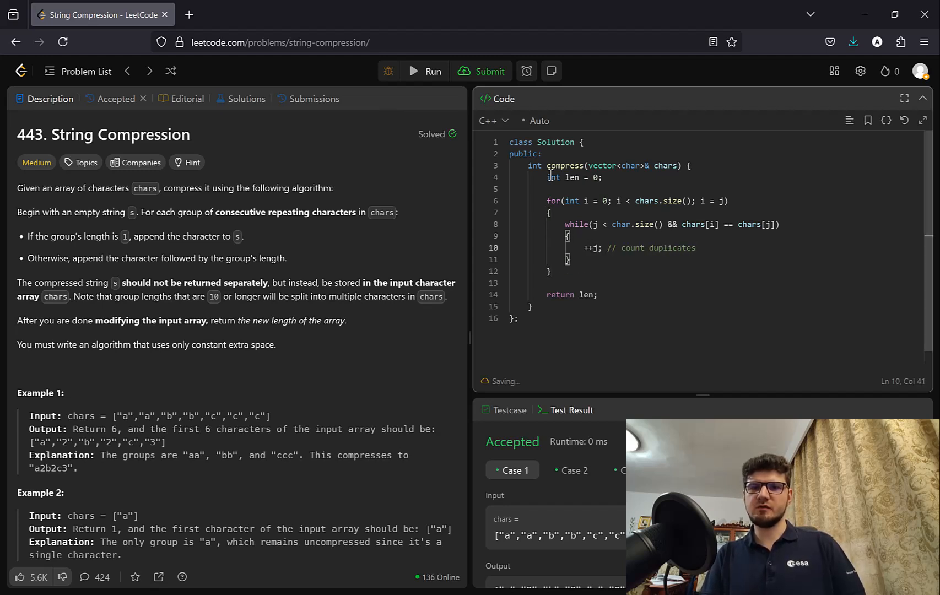
# Declare j alongside i in the for loop initializer
pyautogui.press('Up')
pyautogui.press('Up')
pyautogui.press('Up')
pyautogui.press('Up')
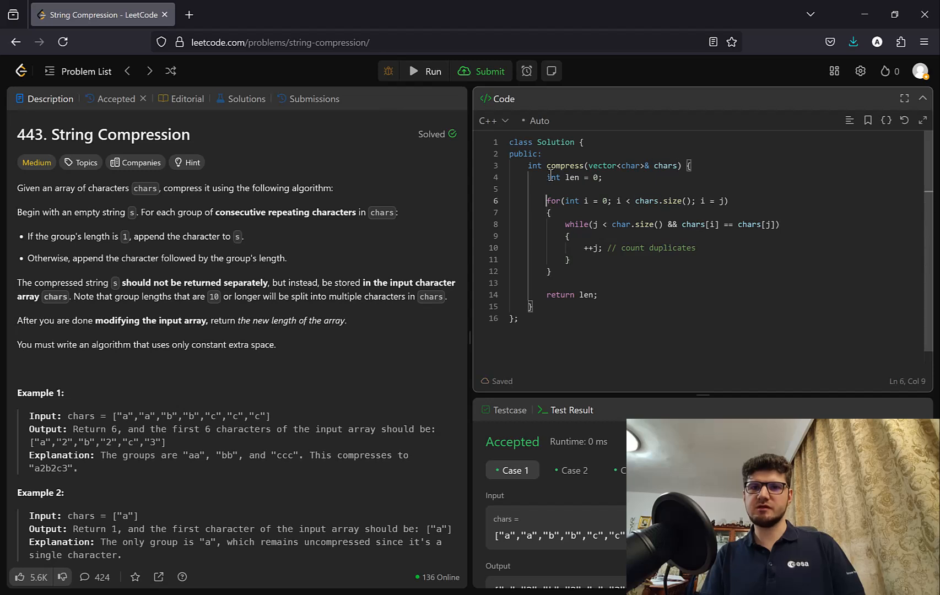
pyautogui.hotkey('shift', 'Right')
pyautogui.hotkey('shift', 'Right')
pyautogui.hotkey('ctrl', 'Right')
pyautogui.hotkey('ctrl', 'Right')
pyautogui.hotkey('ctrl', 'Right')
pyautogui.press('Right')
pyautogui.write(', j = i')
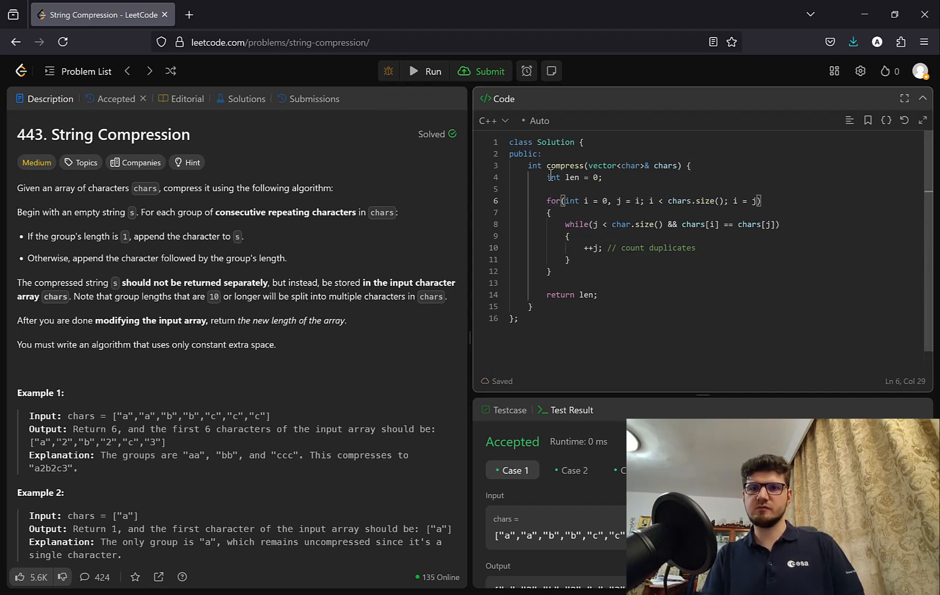
pyautogui.write(' + 1')
pyautogui.press('Down')
pyautogui.press('Down')
pyautogui.press('Down')
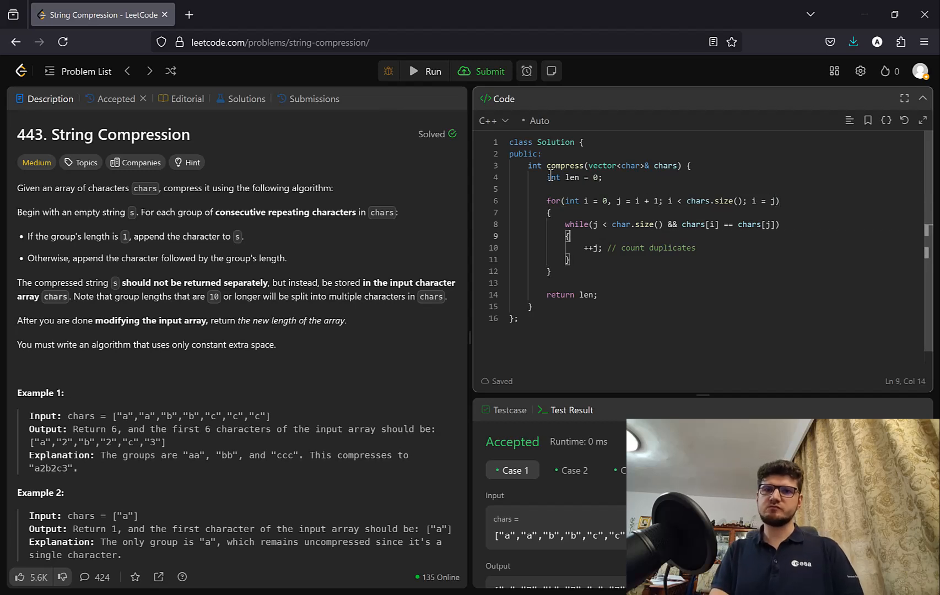
# Write the group's character into chars with a 'sets the characters, e.g.: a' comment, then compute diff below it
pyautogui.press('Down')
pyautogui.press('Down')
pyautogui.press('End')
pyautogui.press('Return')
pyautogui.press('Return')
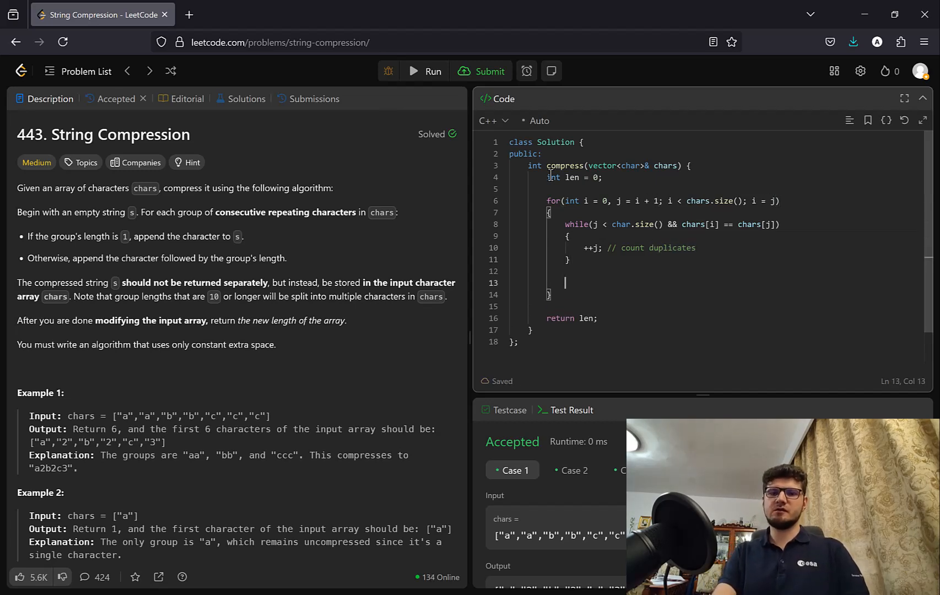
pyautogui.write('int diff = j-i;')
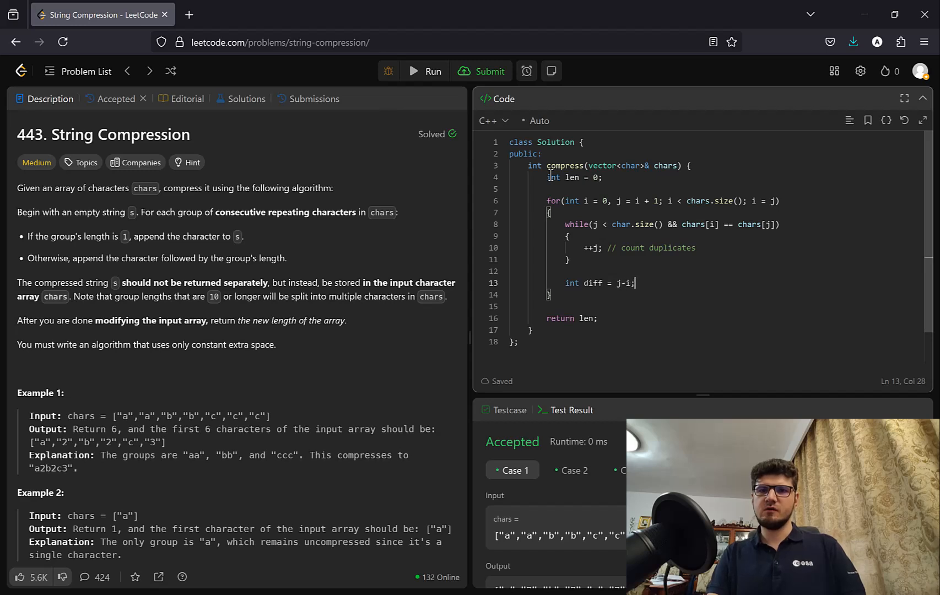
pyautogui.press('Home')
pyautogui.press('Return')
pyautogui.press('Up')
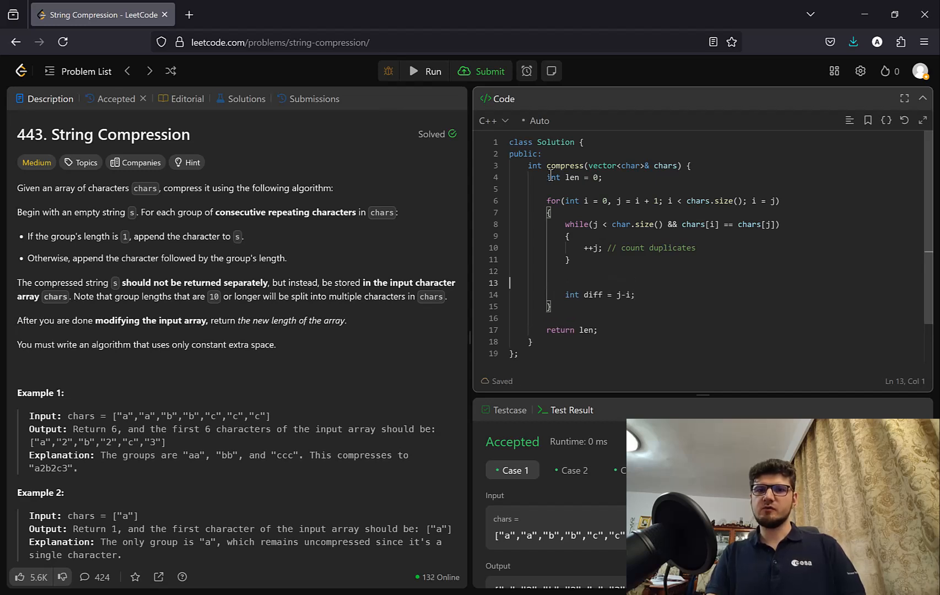
pyautogui.press('Tab')
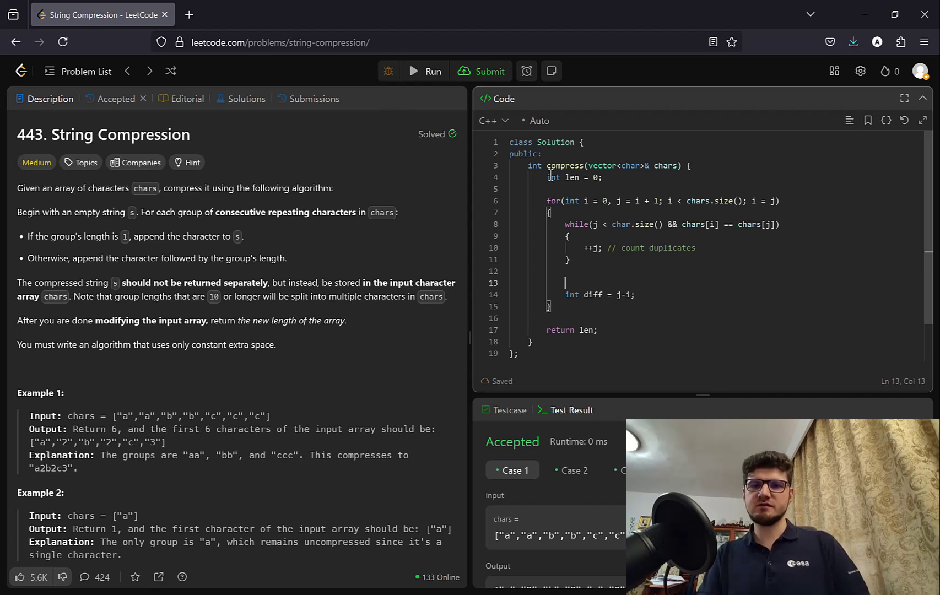
pyautogui.write('chars[]')
pyautogui.write('len')
pyautogui.write('++')
pyautogui.write('= ')
pyautogui.write('= ch')
pyautogui.write('[i')
pyautogui.write('; //')
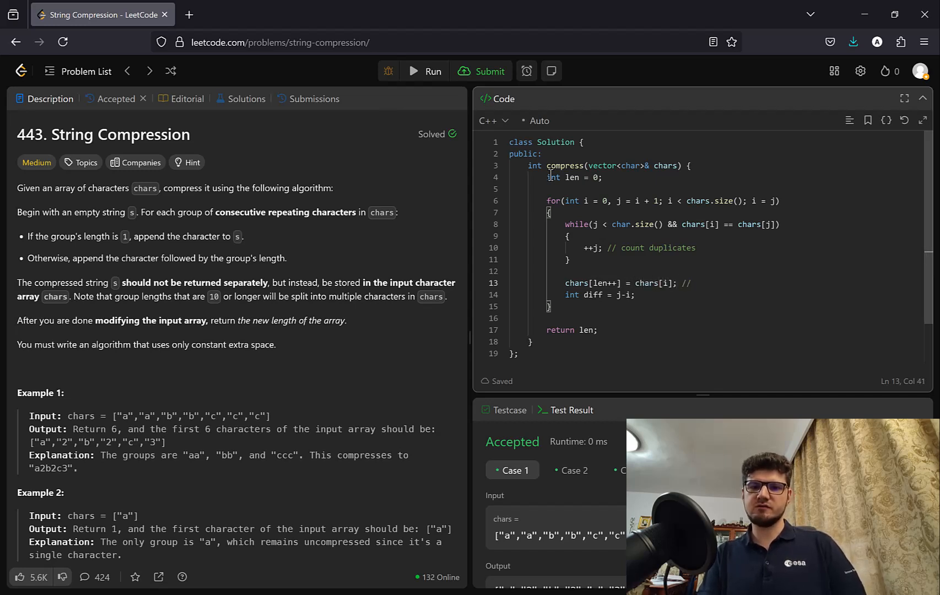
pyautogui.write(' sets the charact')
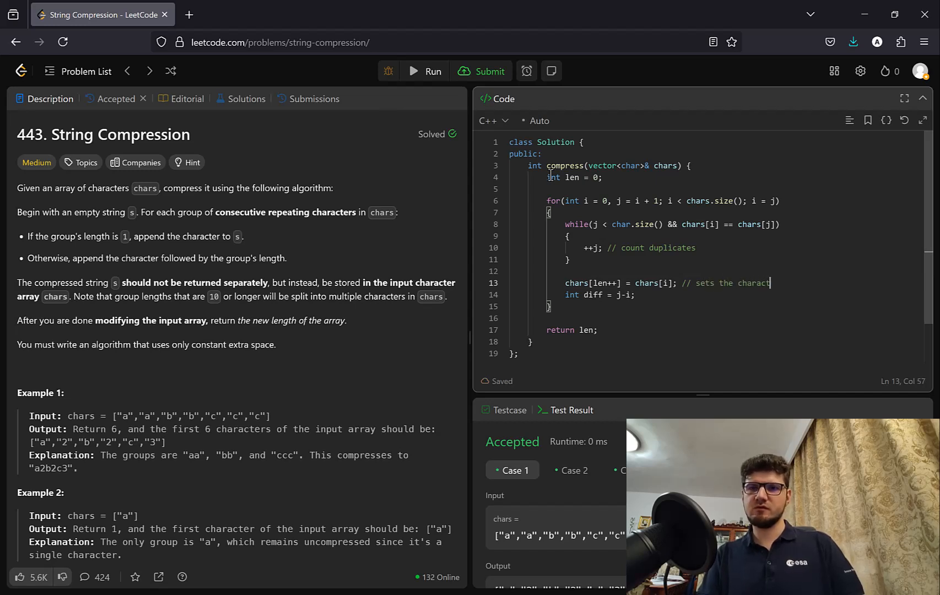
pyautogui.write('ers, e.g.:')
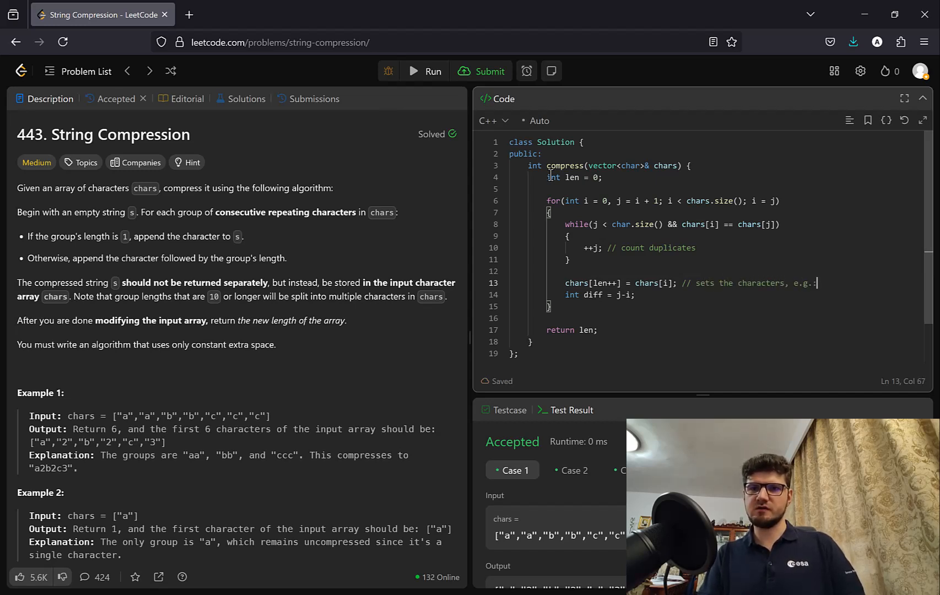
pyautogui.write(" 'a")
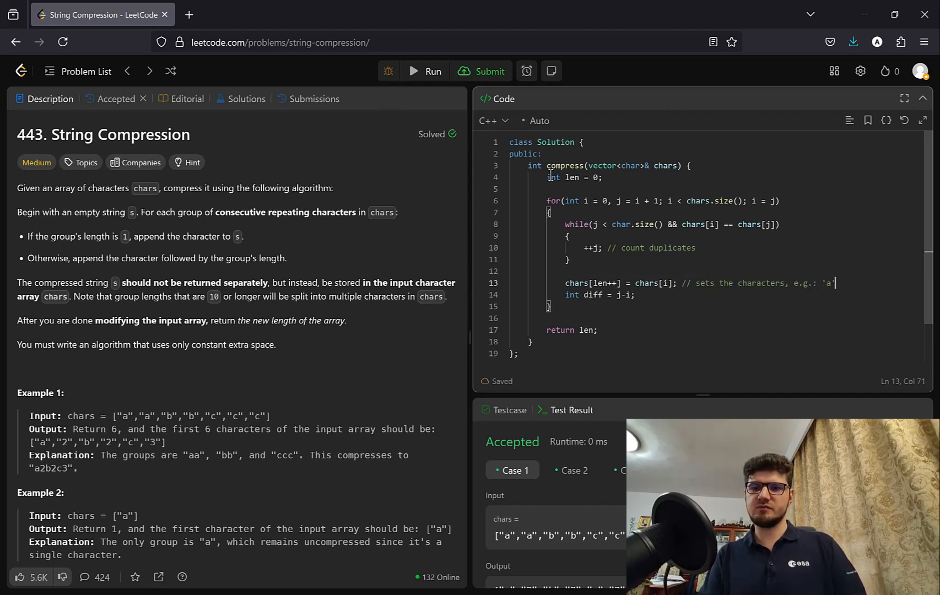
# Add 'if (diff <= 1) continue;' and 'string digits = to_string(diff);' after the diff line
pyautogui.press('Down')
pyautogui.press('Return')
pyautogui.press('Return')
pyautogui.write('if (diff <= 1) ')
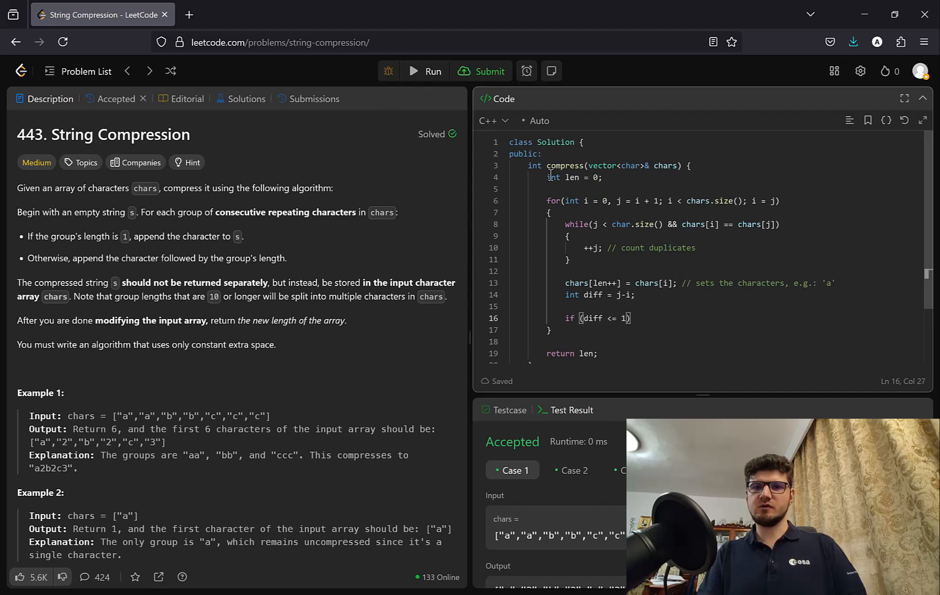
pyautogui.write('continue;')
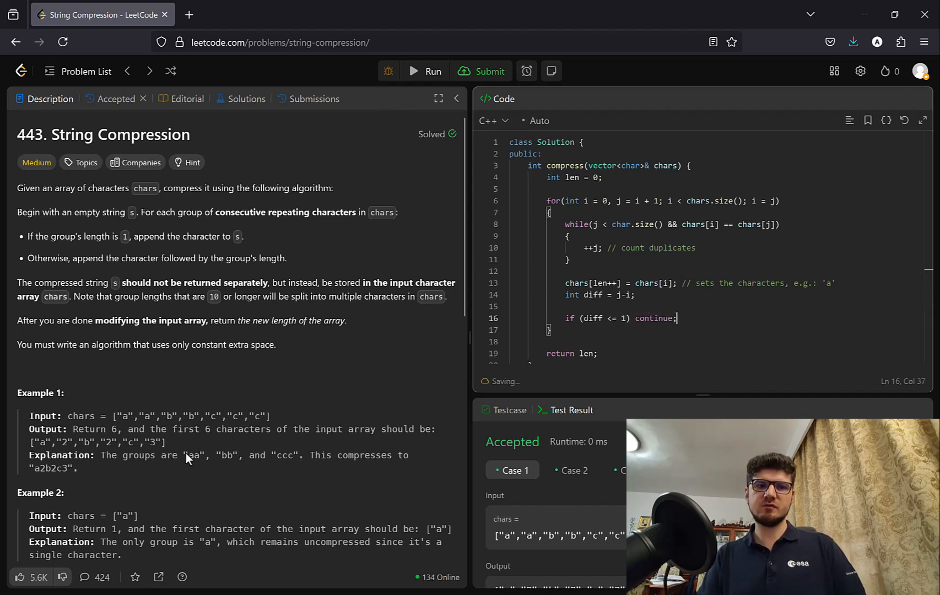
pyautogui.scroll(-3, 185, 453)
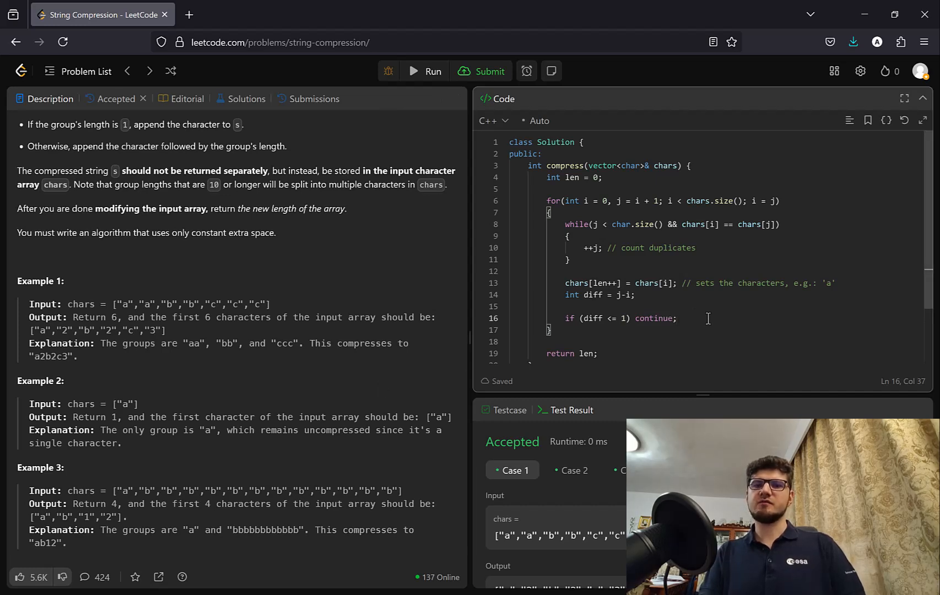
pyautogui.press('Return')
pyautogui.press('Return')
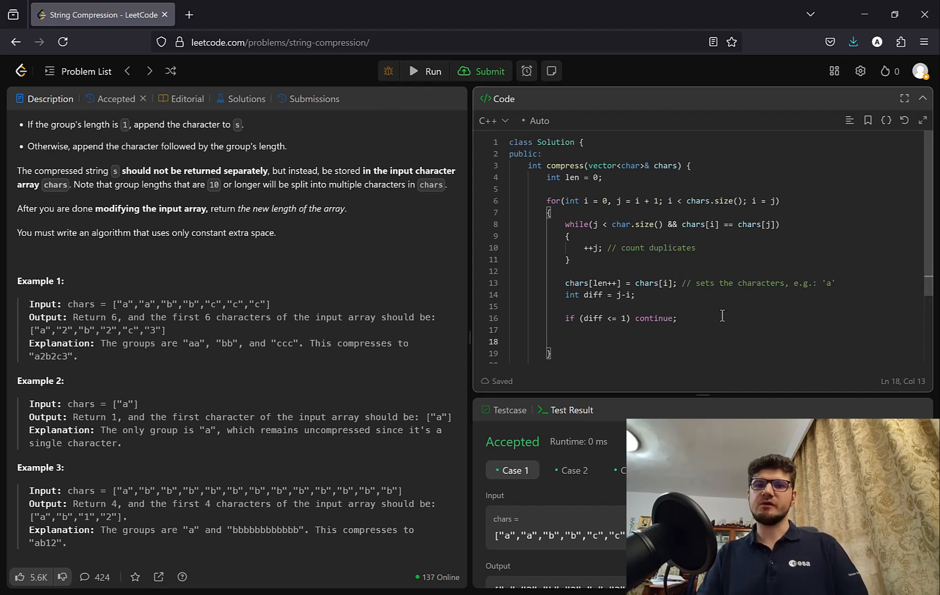
pyautogui.scroll(-1, 715, 316)
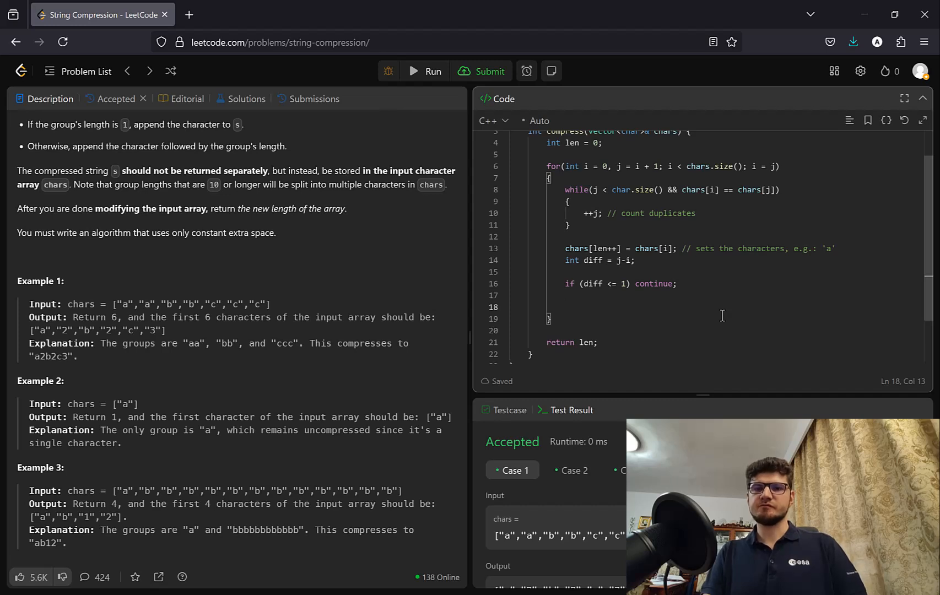
pyautogui.write('to_string(diff);')
pyautogui.press('Home')
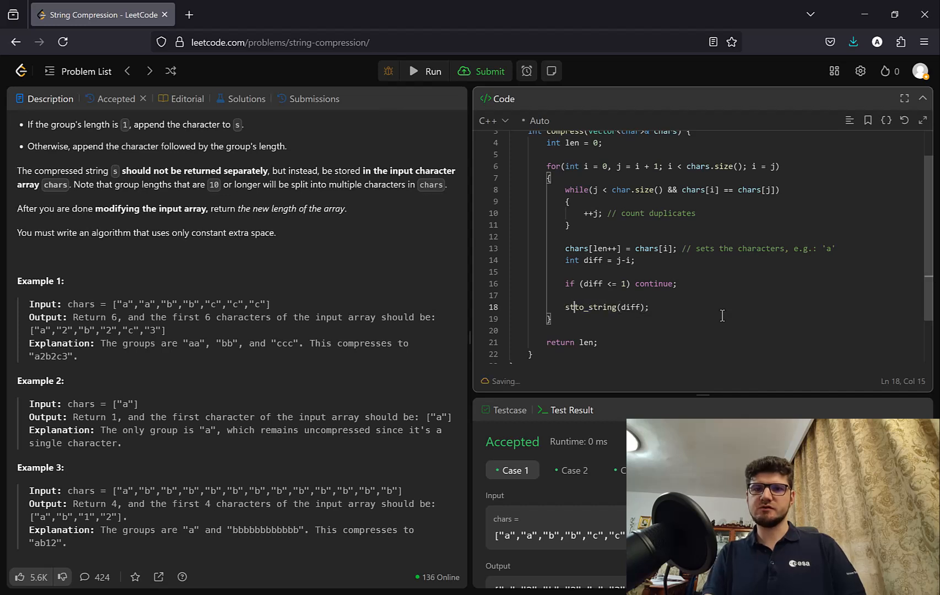
pyautogui.write('string digits =')
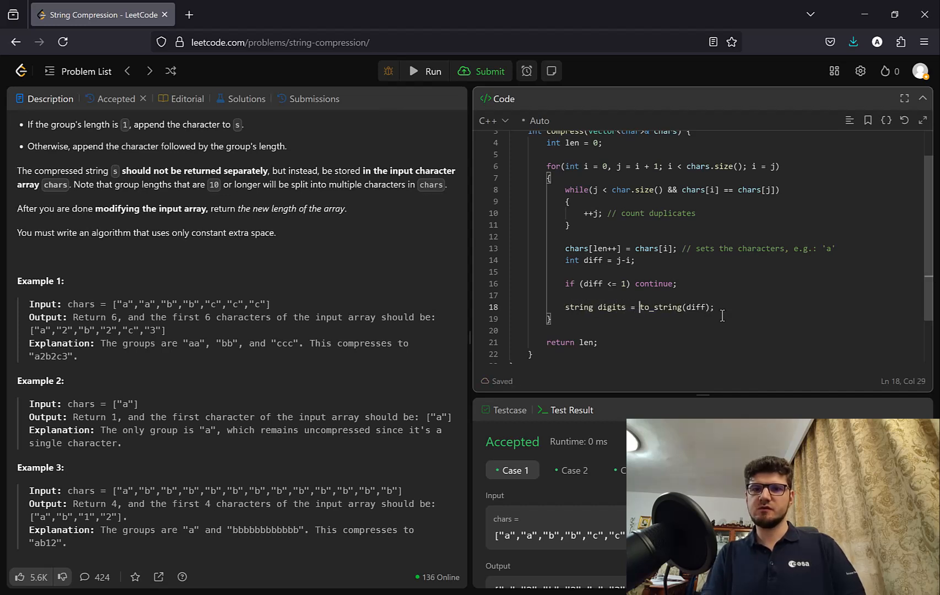
pyautogui.press('End')
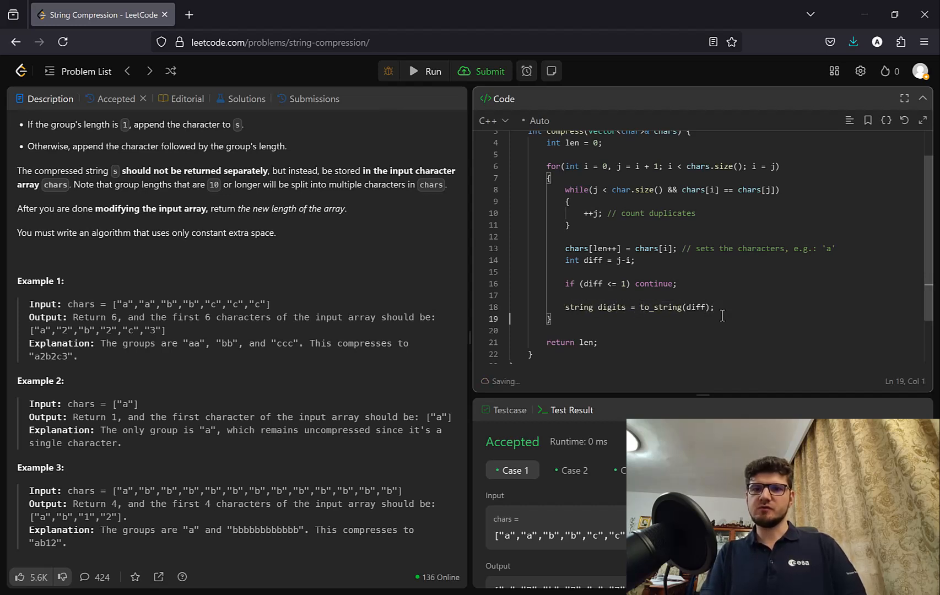
# Add a for loop writing digits[k] into chars[len++] with an explanatory comment
pyautogui.press('Return')
pyautogui.write('for (int k ')
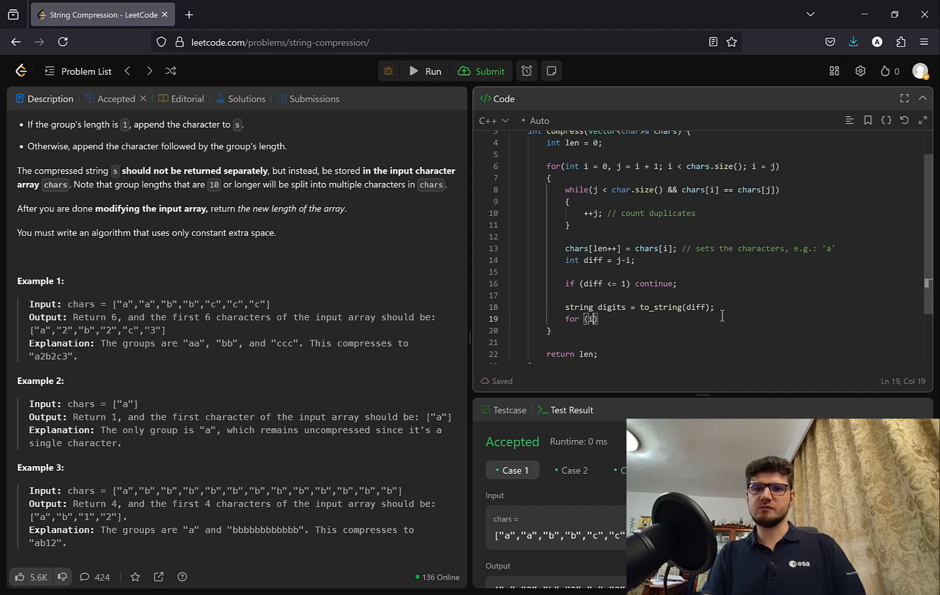
pyautogui.write('= 0; k <')
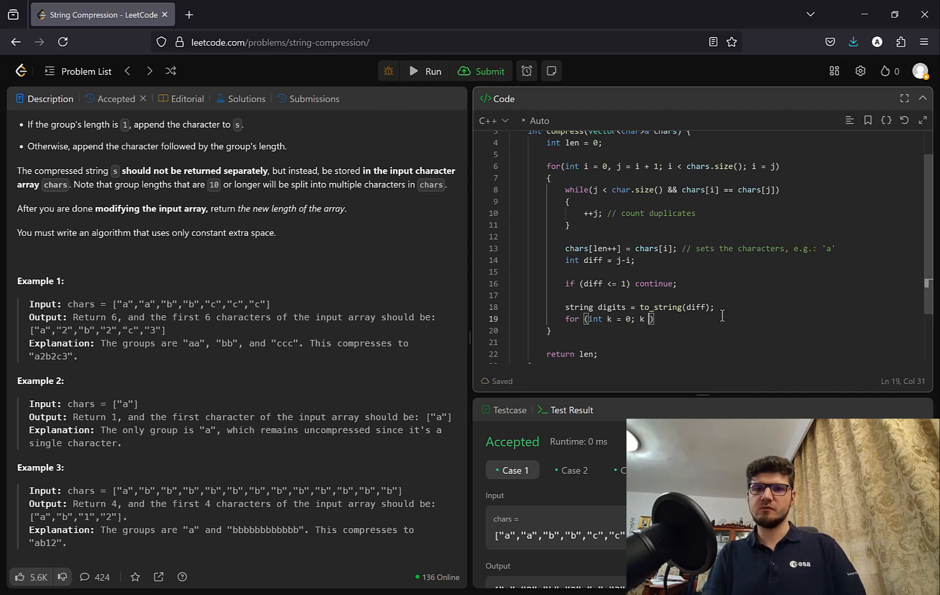
pyautogui.write(' digits.size();')
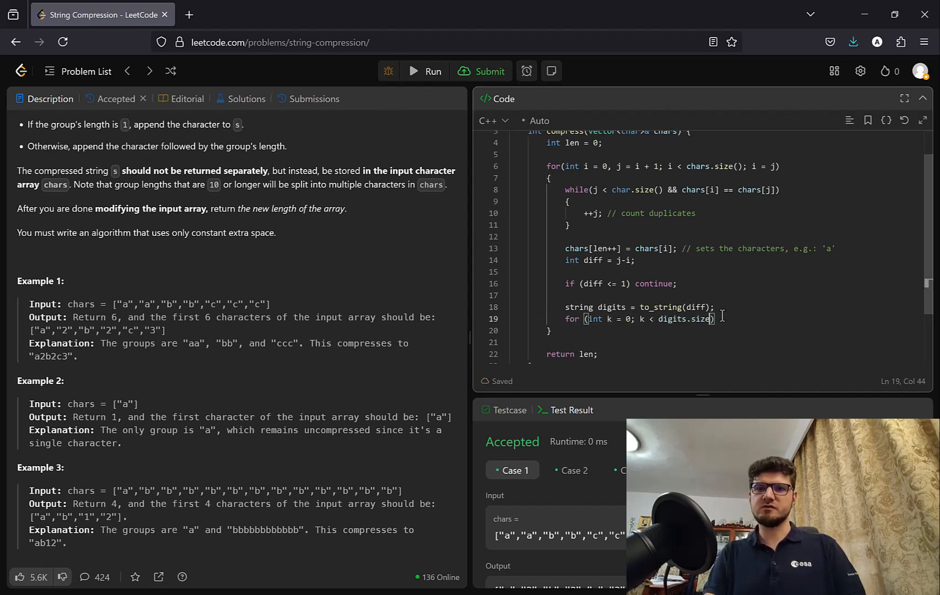
pyautogui.write(' ++k')
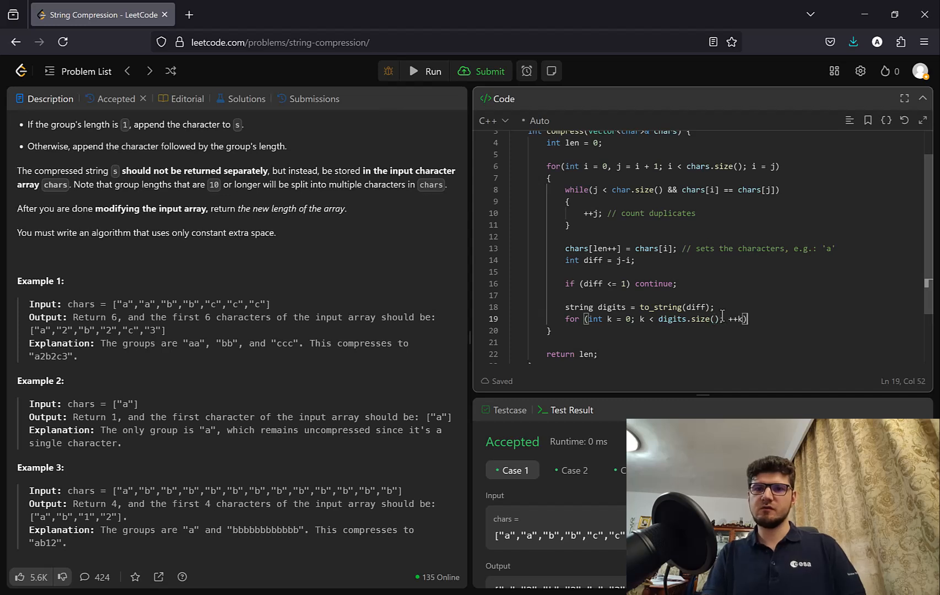
pyautogui.press('End')
pyautogui.press('Return')
pyautogui.write('{')
pyautogui.press('Return')
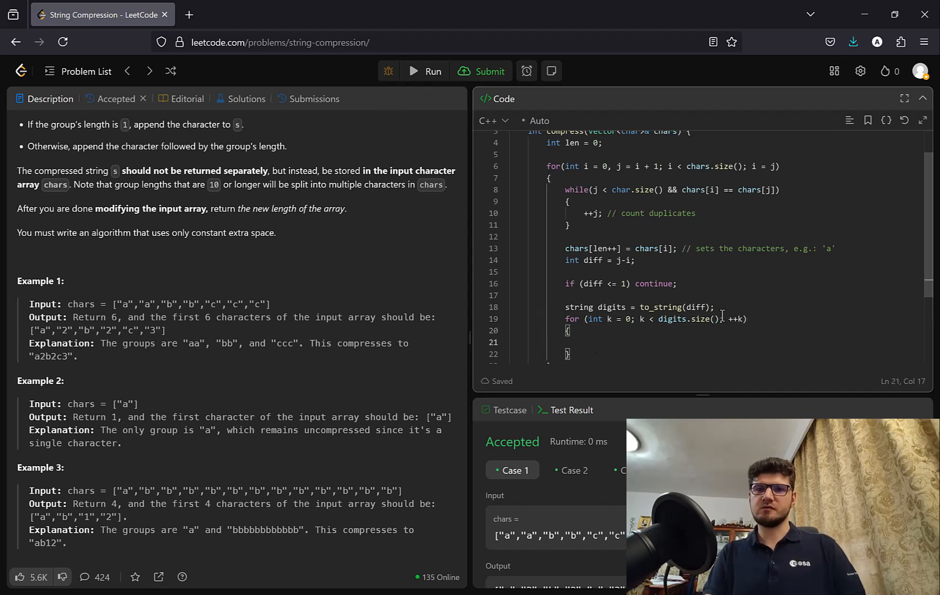
pyautogui.write('chars[len+')
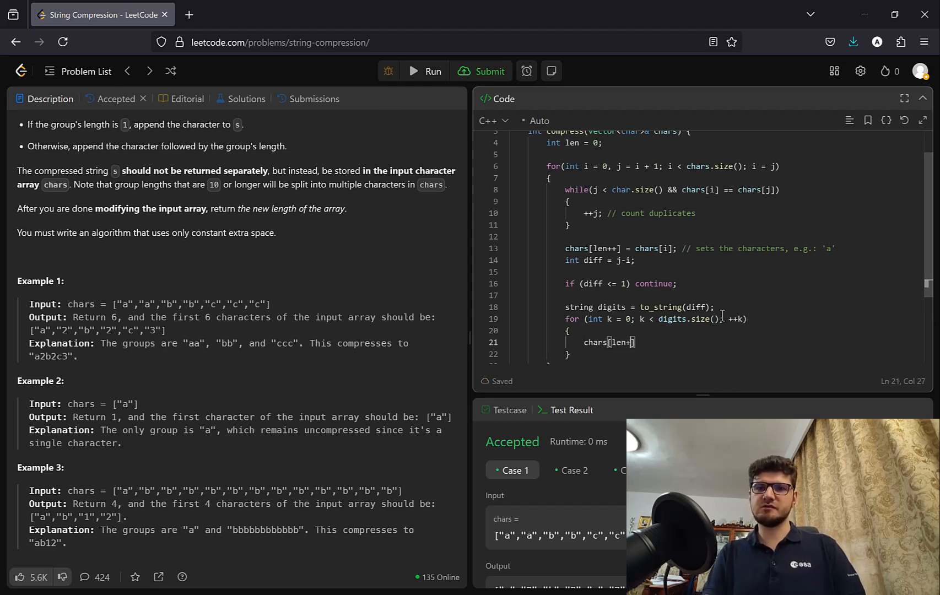
pyautogui.write('+')
pyautogui.press('End')
pyautogui.write('= ')
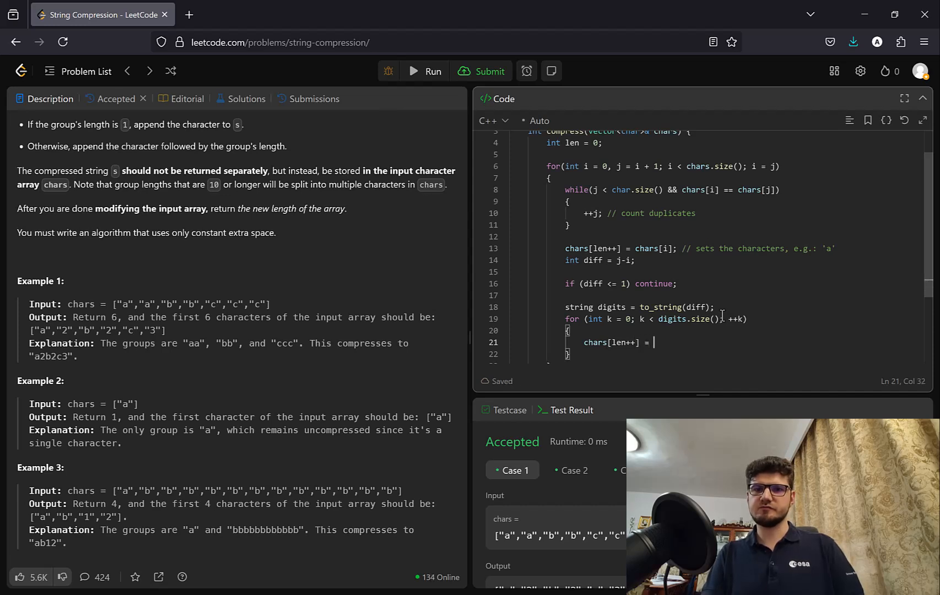
pyautogui.write('s[')
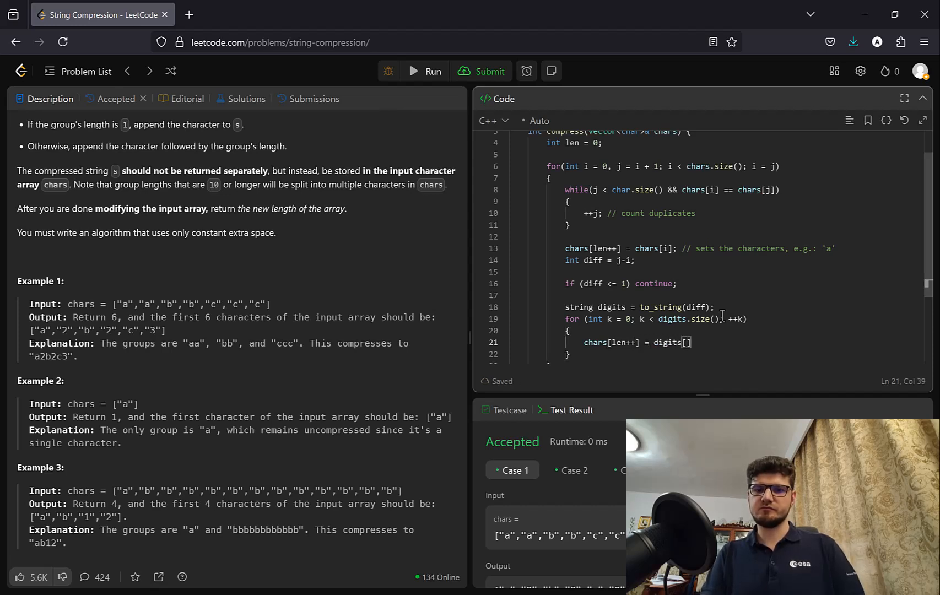
pyautogui.write(';')
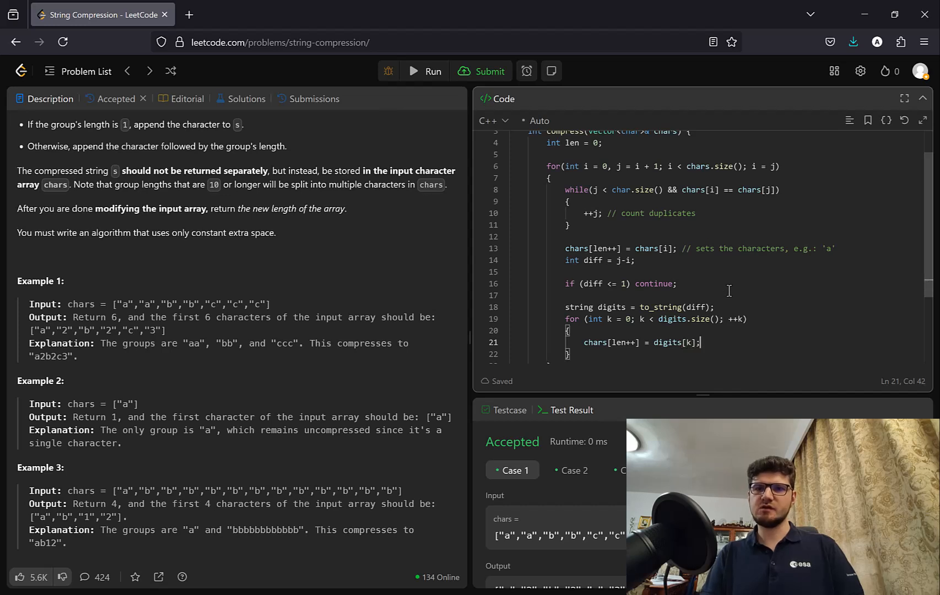
pyautogui.write(' // sets the number, e.g.:')
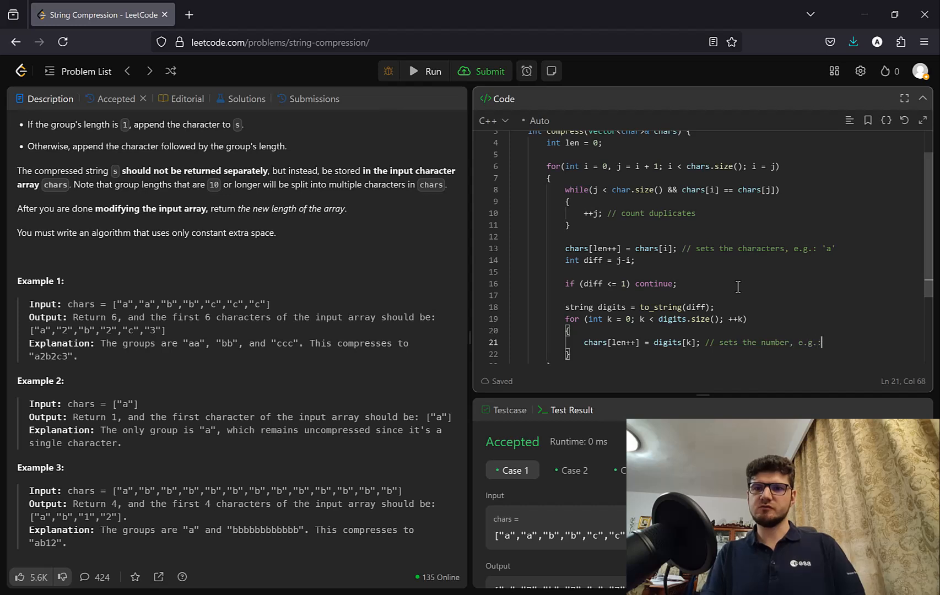
pyautogui.write(' 2')
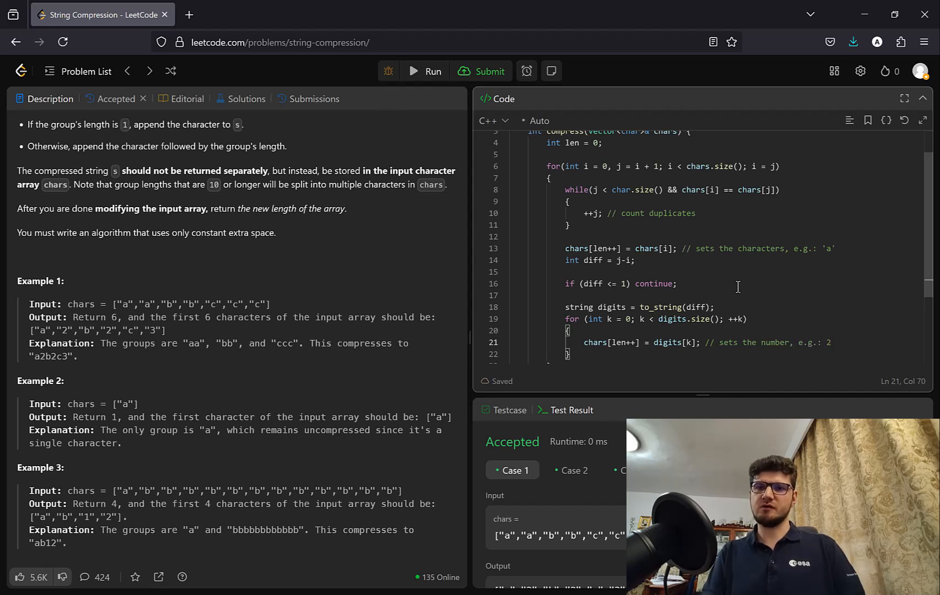
pyautogui.scroll(-2, 683, 247)
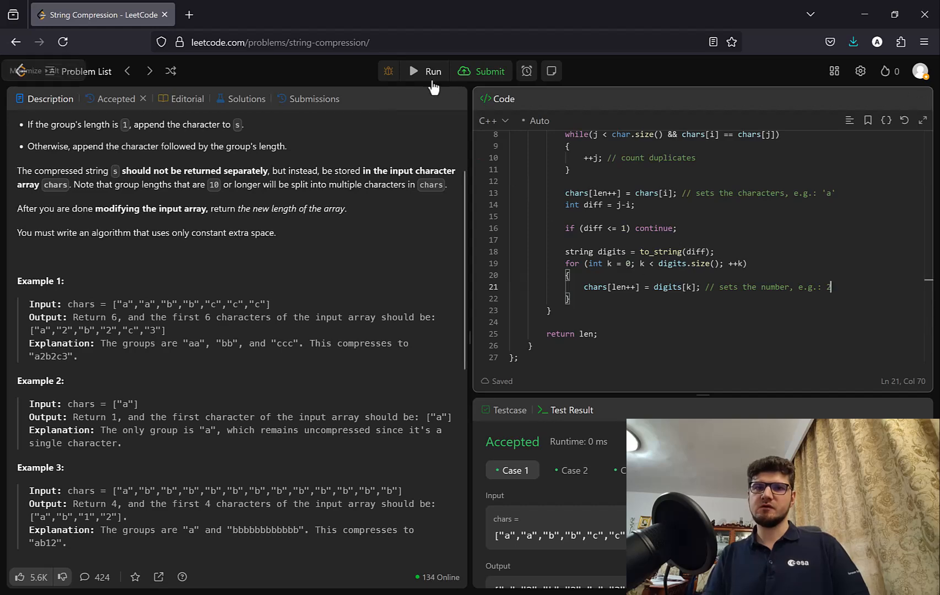
# Run the tests, fix char.size() to chars.size() in the while condition, rerun to Accepted and submit
pyautogui.click(433, 70)
pyautogui.scroll(3, 220, 220)
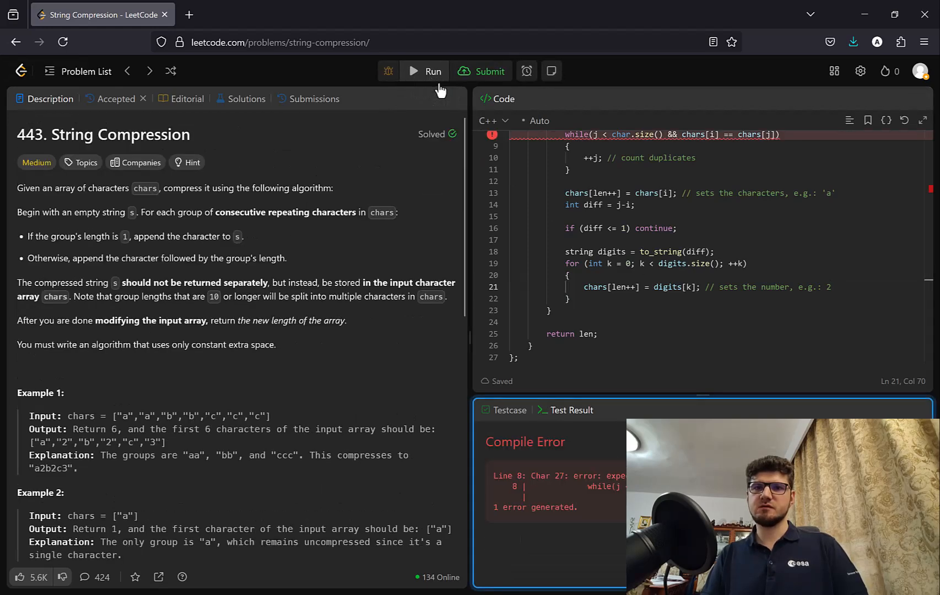
pyautogui.scroll(2, 583, 215)
pyautogui.scroll(3, 582, 216)
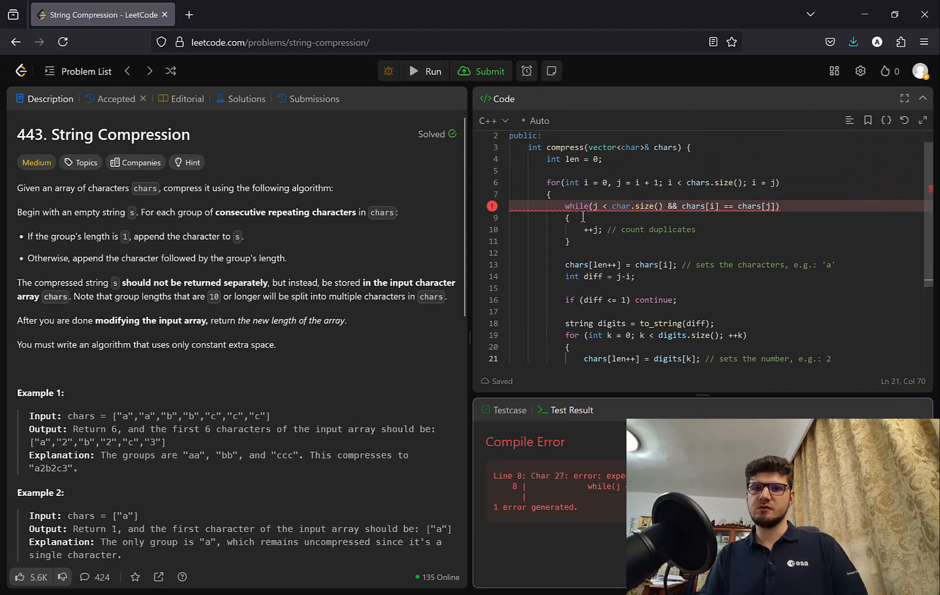
pyautogui.click(631, 214)
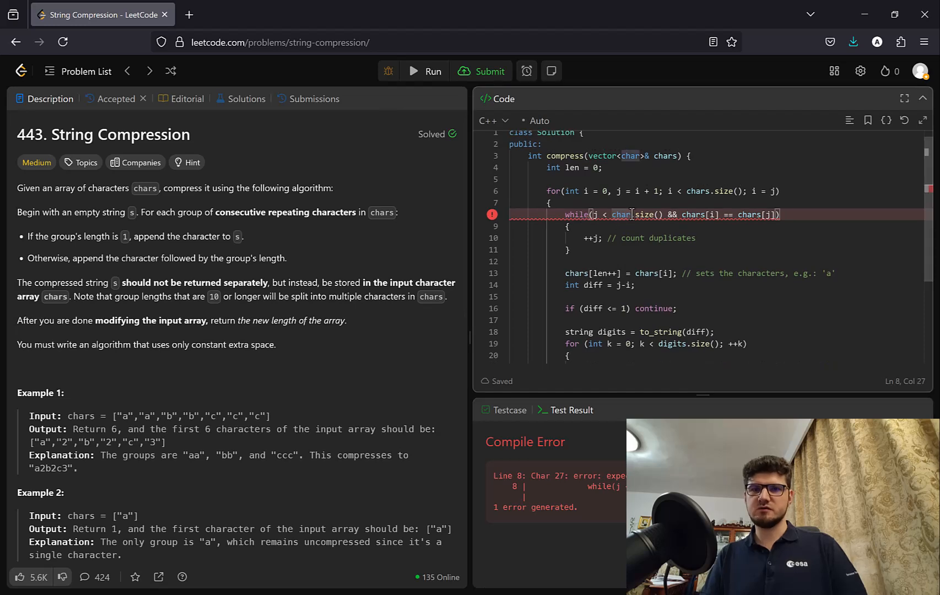
pyautogui.write('s')
pyautogui.click(433, 71)
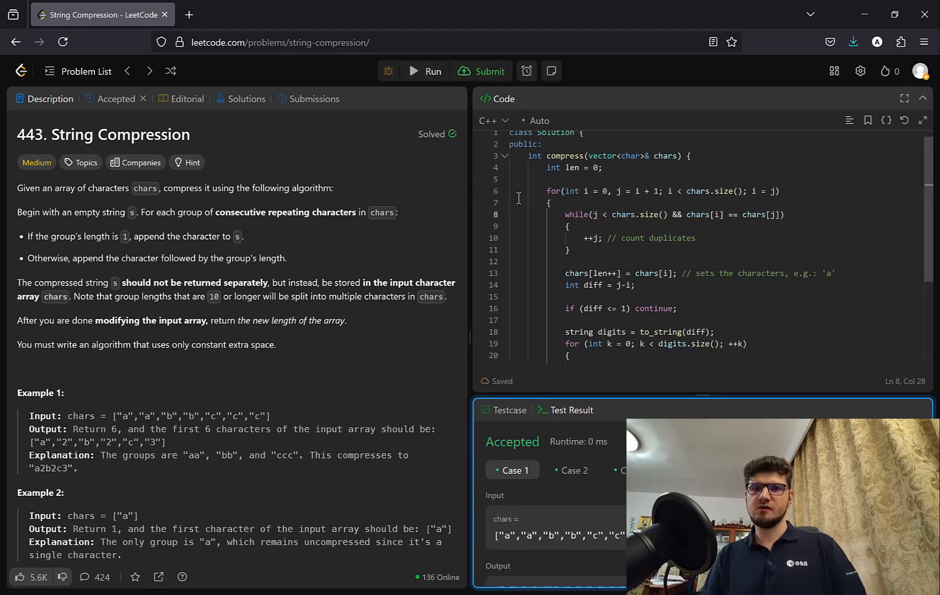
pyautogui.click(481, 71)
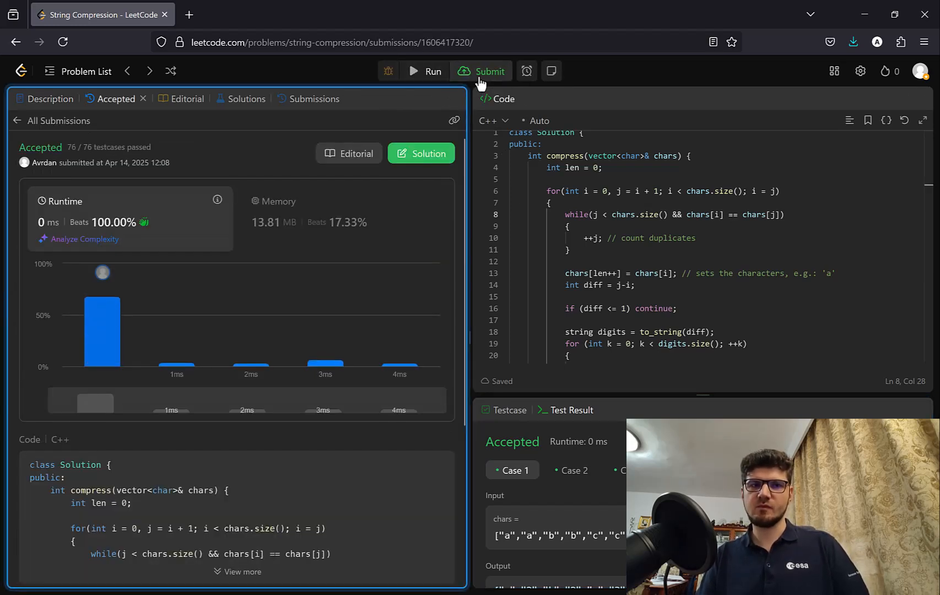
# Insert a blank line above class on line 1 and view the O(N) Analyze Complexity result
pyautogui.click(552, 150)
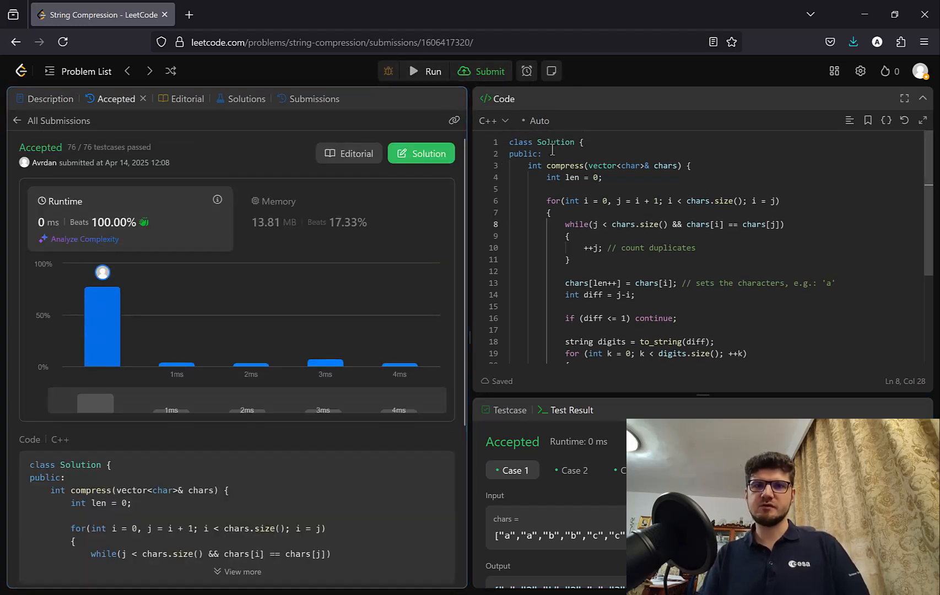
pyautogui.doubleClick(518, 141)
pyautogui.press('Return')
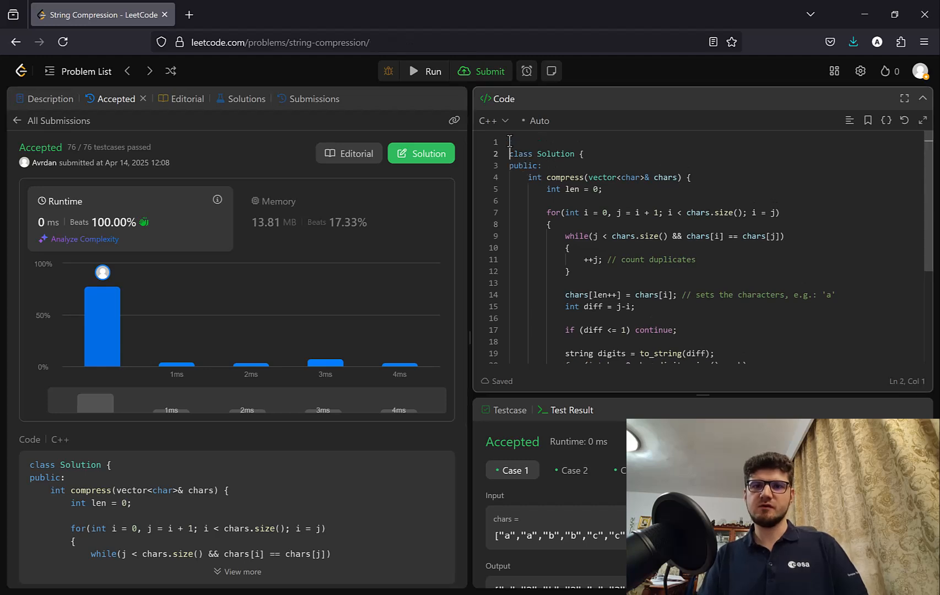
pyautogui.click(108, 242)
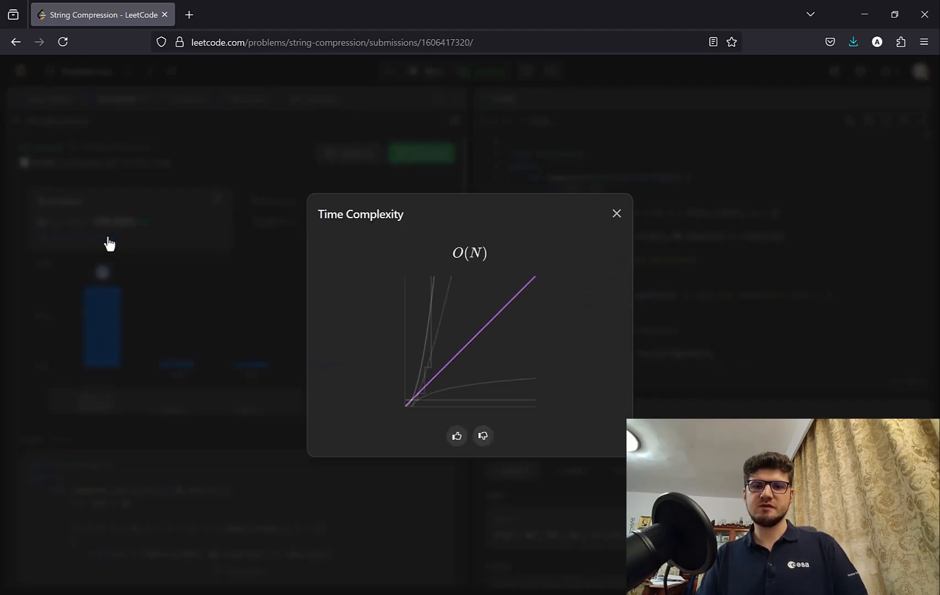
pyautogui.click(617, 215)
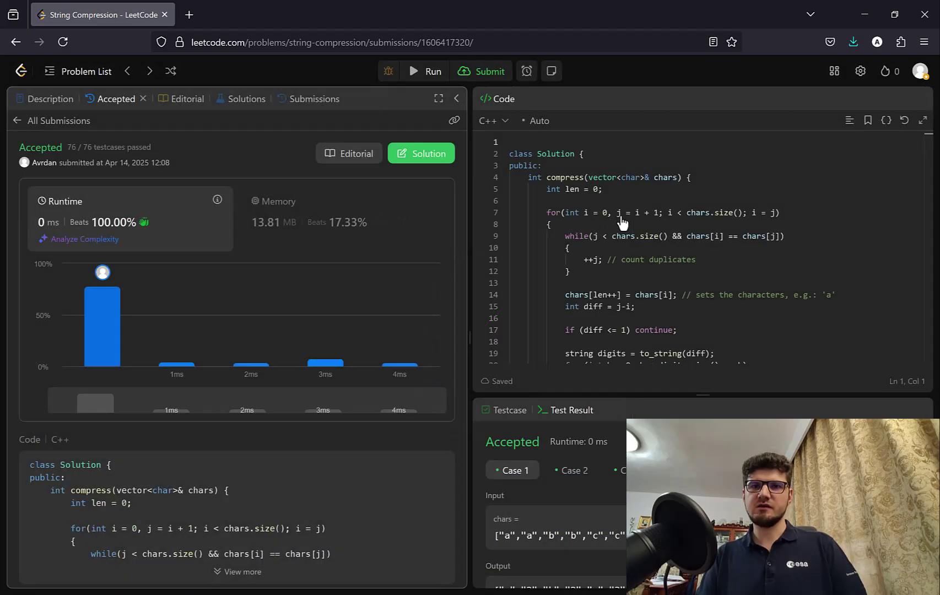
# Add comments 'TC: O(N)' for iterating all chars and 'SC: O(1)' for no extra space at the top
pyautogui.click(541, 139)
pyautogui.write('// T')
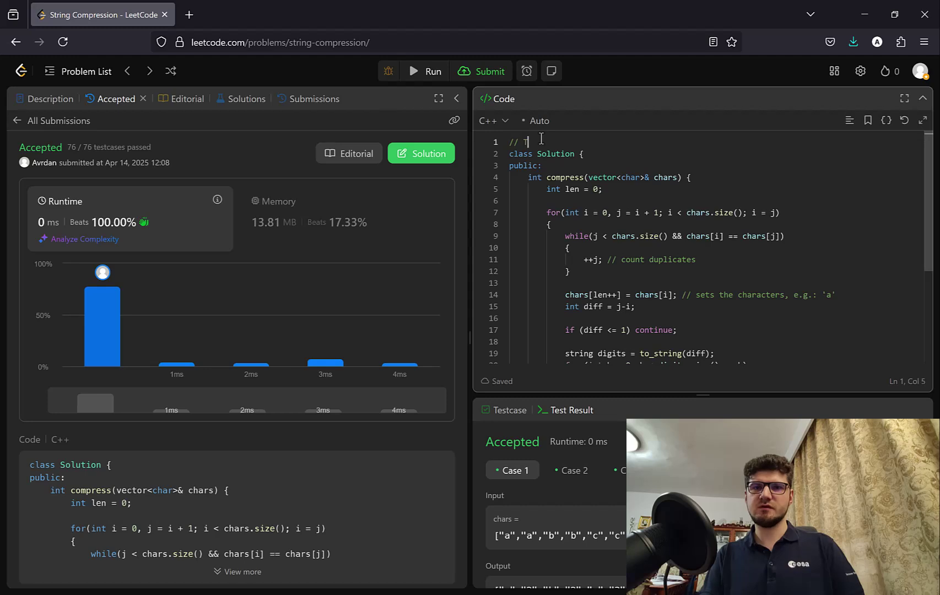
pyautogui.write('C')
pyautogui.write('O(N')
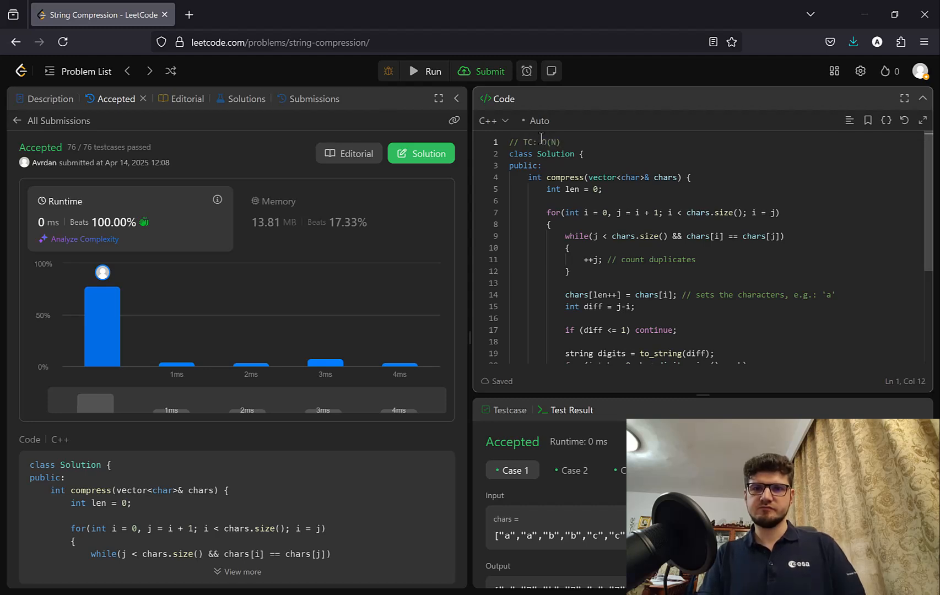
pyautogui.write('terate')
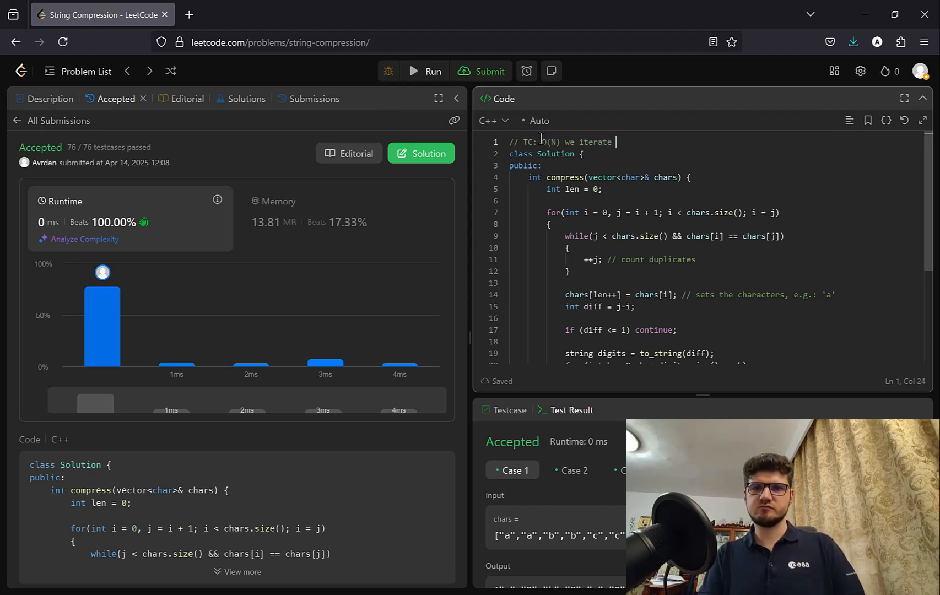
pyautogui.write('the array')
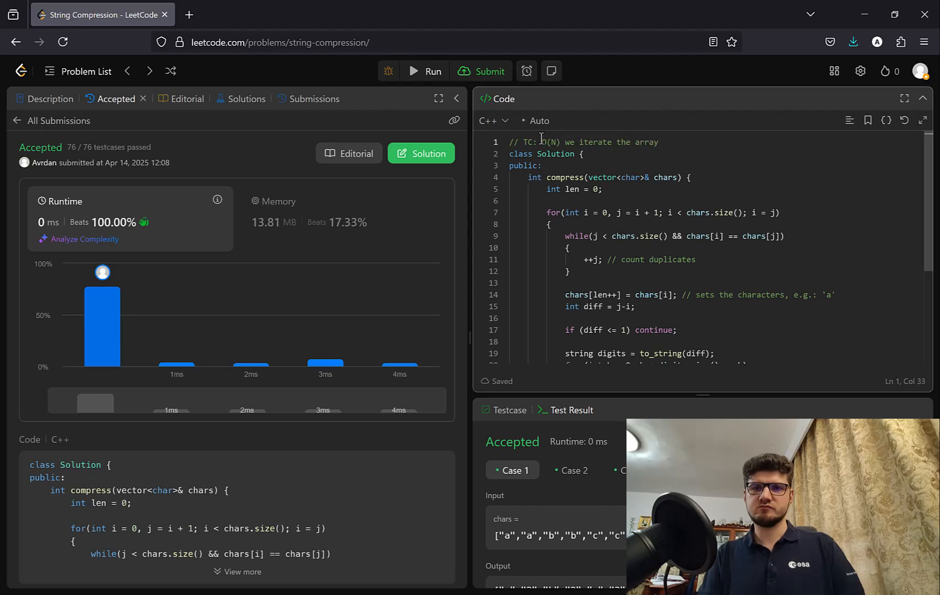
pyautogui.press('BackSpace')
pyautogui.press('BackSpace')
pyautogui.press('BackSpace')
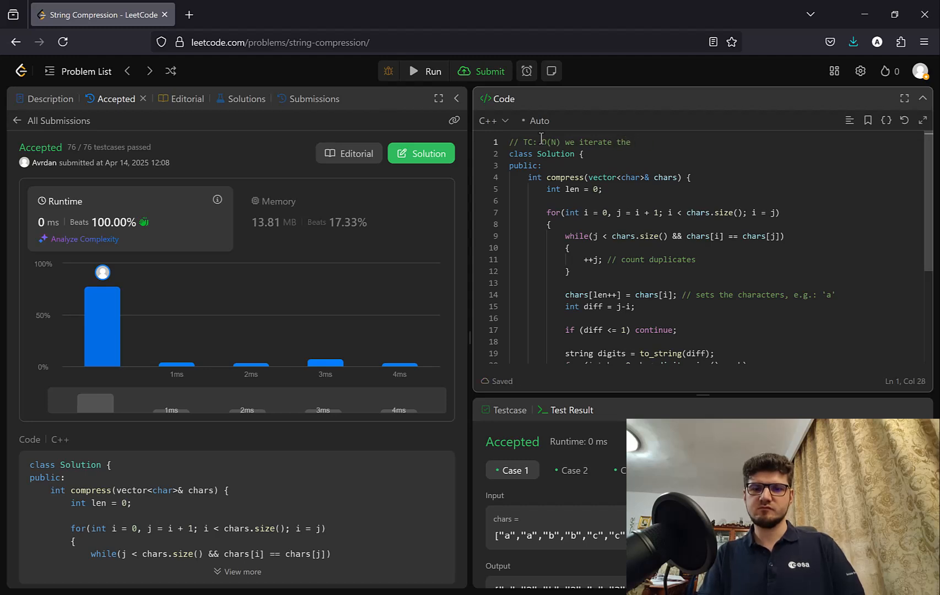
pyautogui.press('BackSpace')
pyautogui.press('BackSpace')
pyautogui.press('BackSpace')
pyautogui.write('through all of the chars')
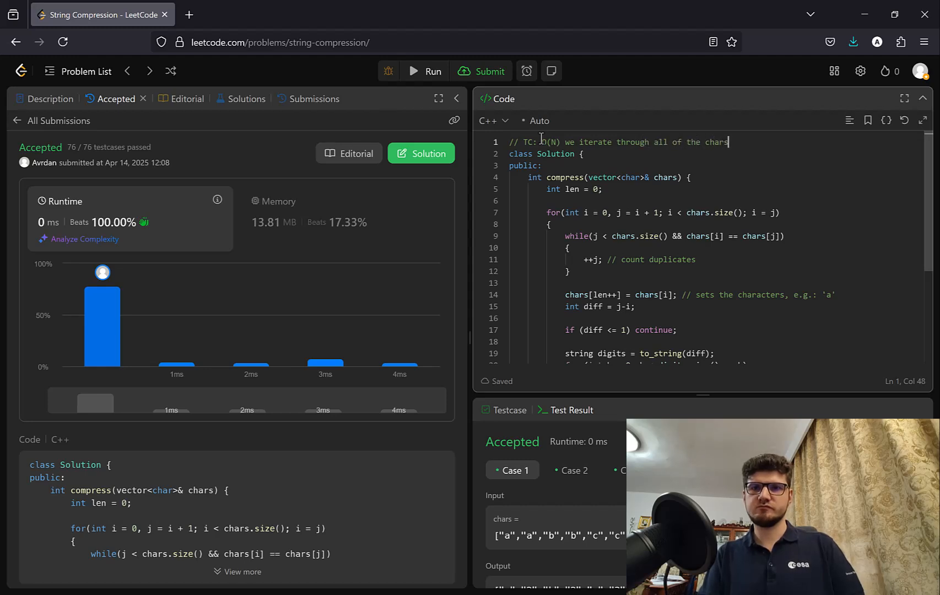
pyautogui.press('Return')
pyautogui.write('// SCL O(1')
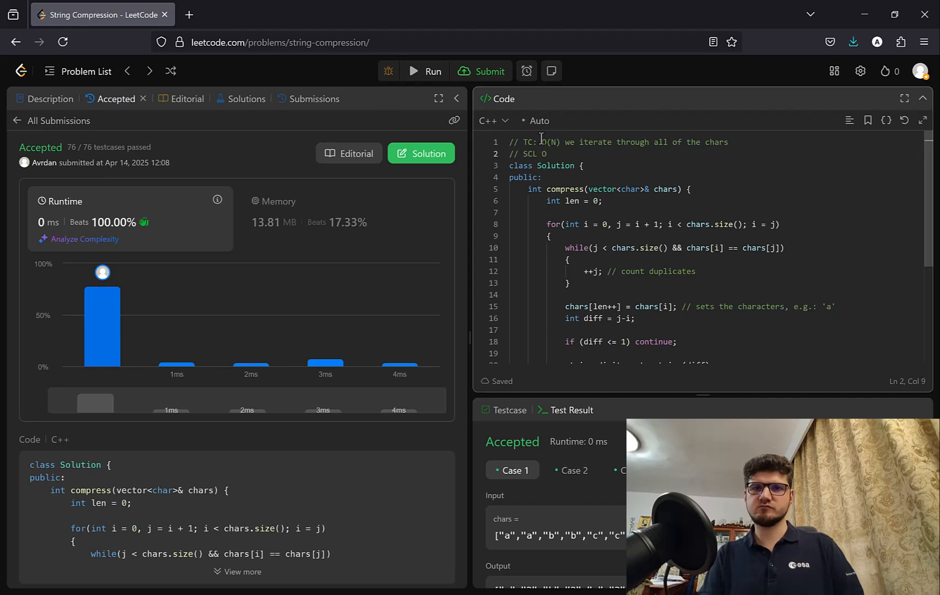
pyautogui.write(')')
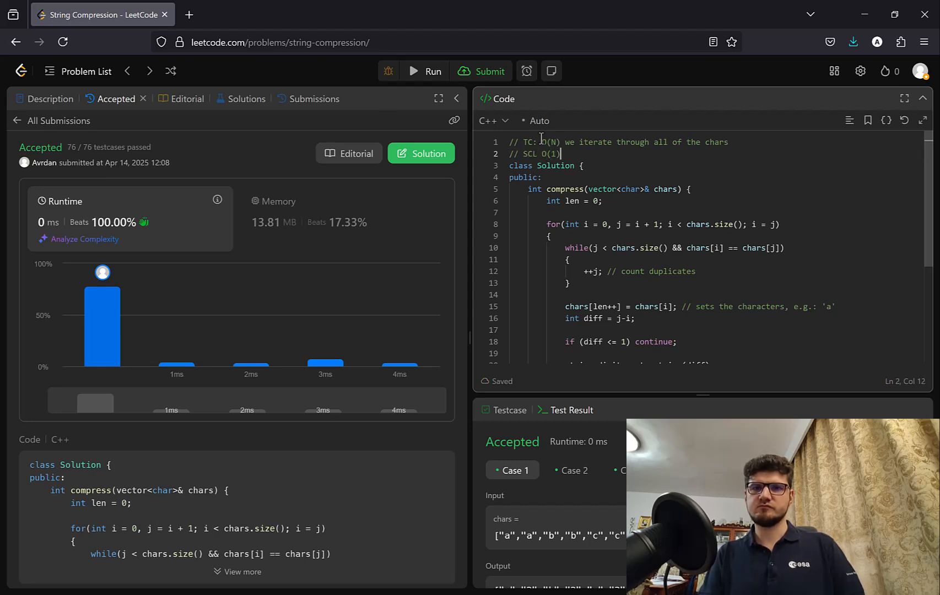
pyautogui.write(' we d')
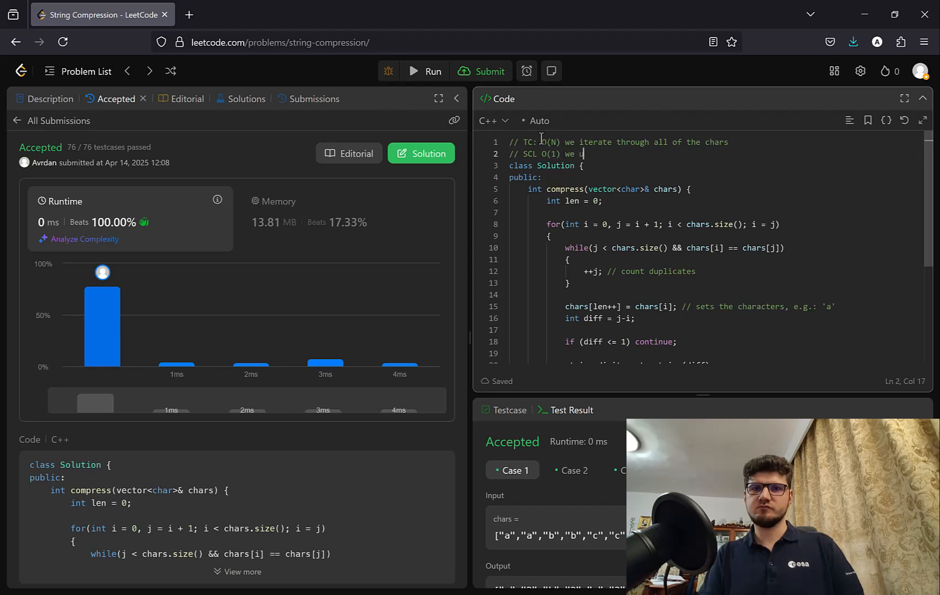
pyautogui.write('o not se any')
pyautogui.write('extra space')
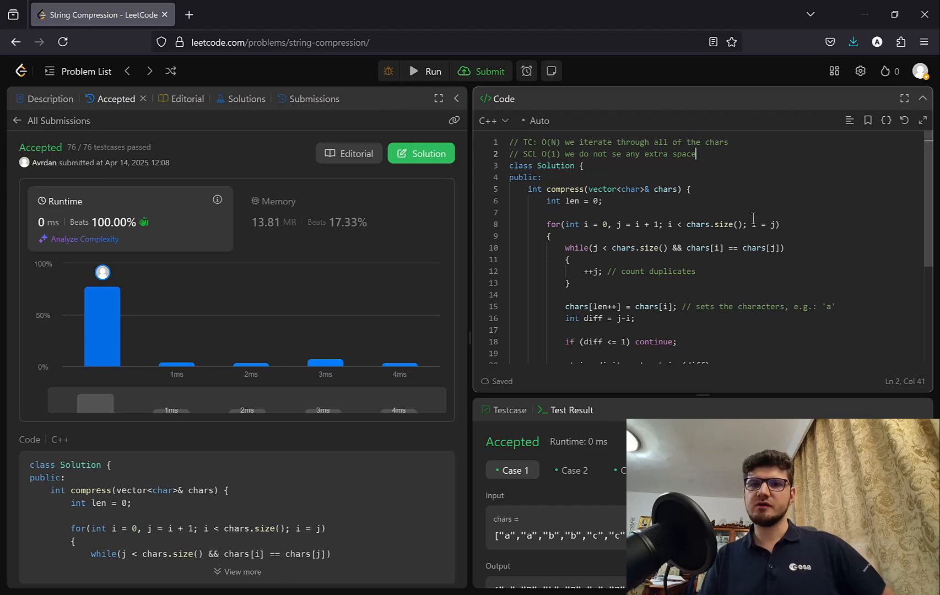
pyautogui.moveTo(751, 224); pyautogui.dragTo(775, 224)
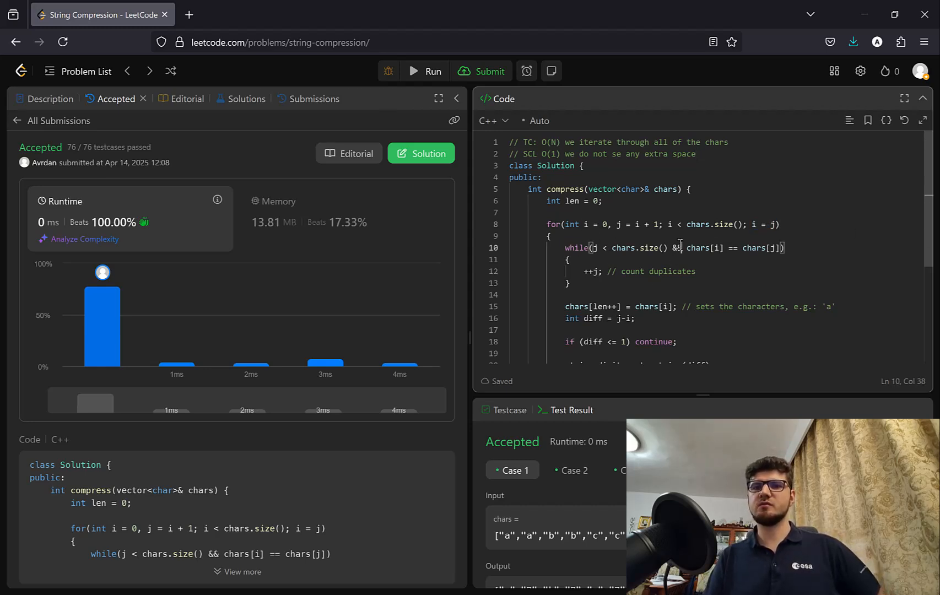
pyautogui.moveTo(680, 248); pyautogui.dragTo(662, 290)
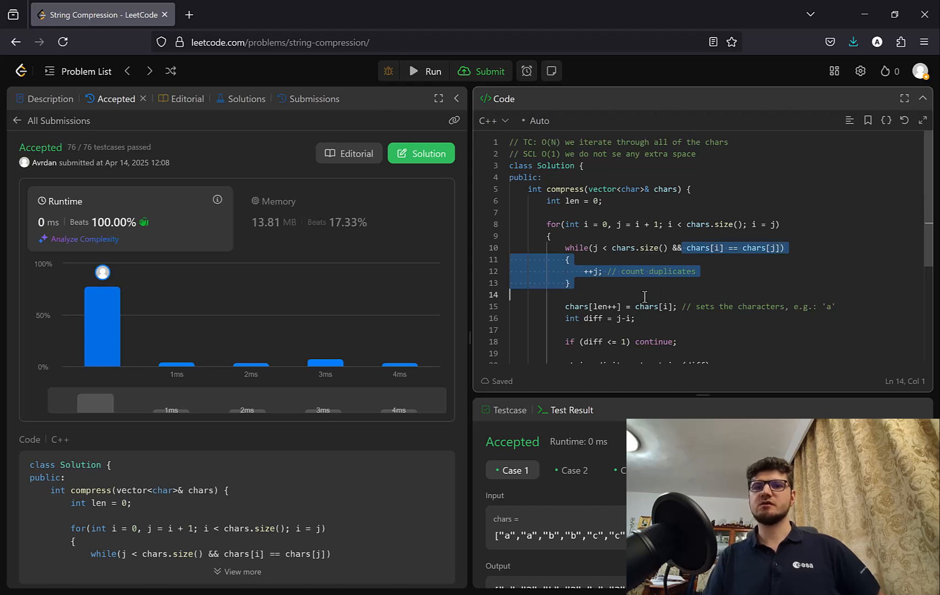
pyautogui.scroll(-3, 662, 324)
pyautogui.scroll(-2, 662, 323)
pyautogui.scroll(3, 662, 324)
pyautogui.scroll(2, 661, 324)
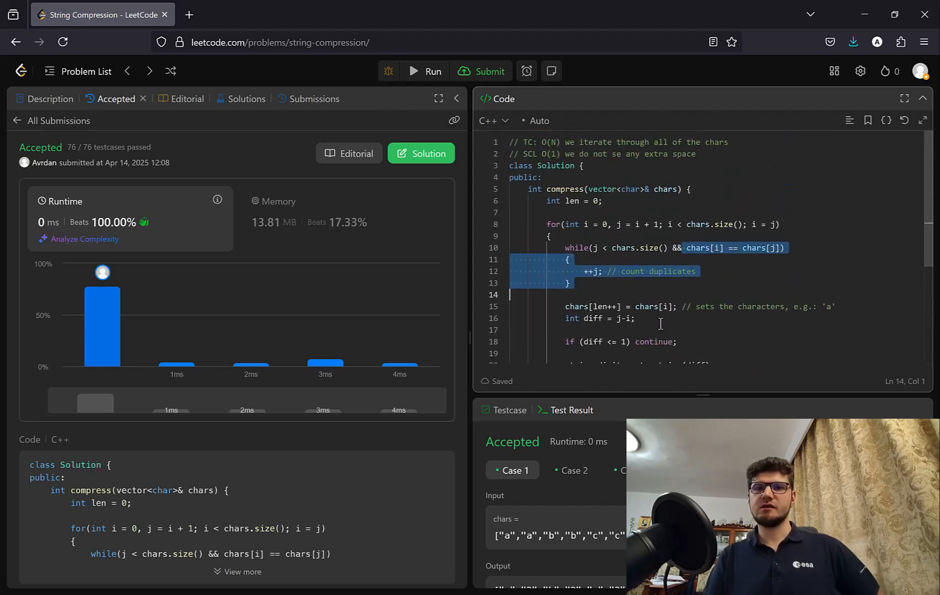